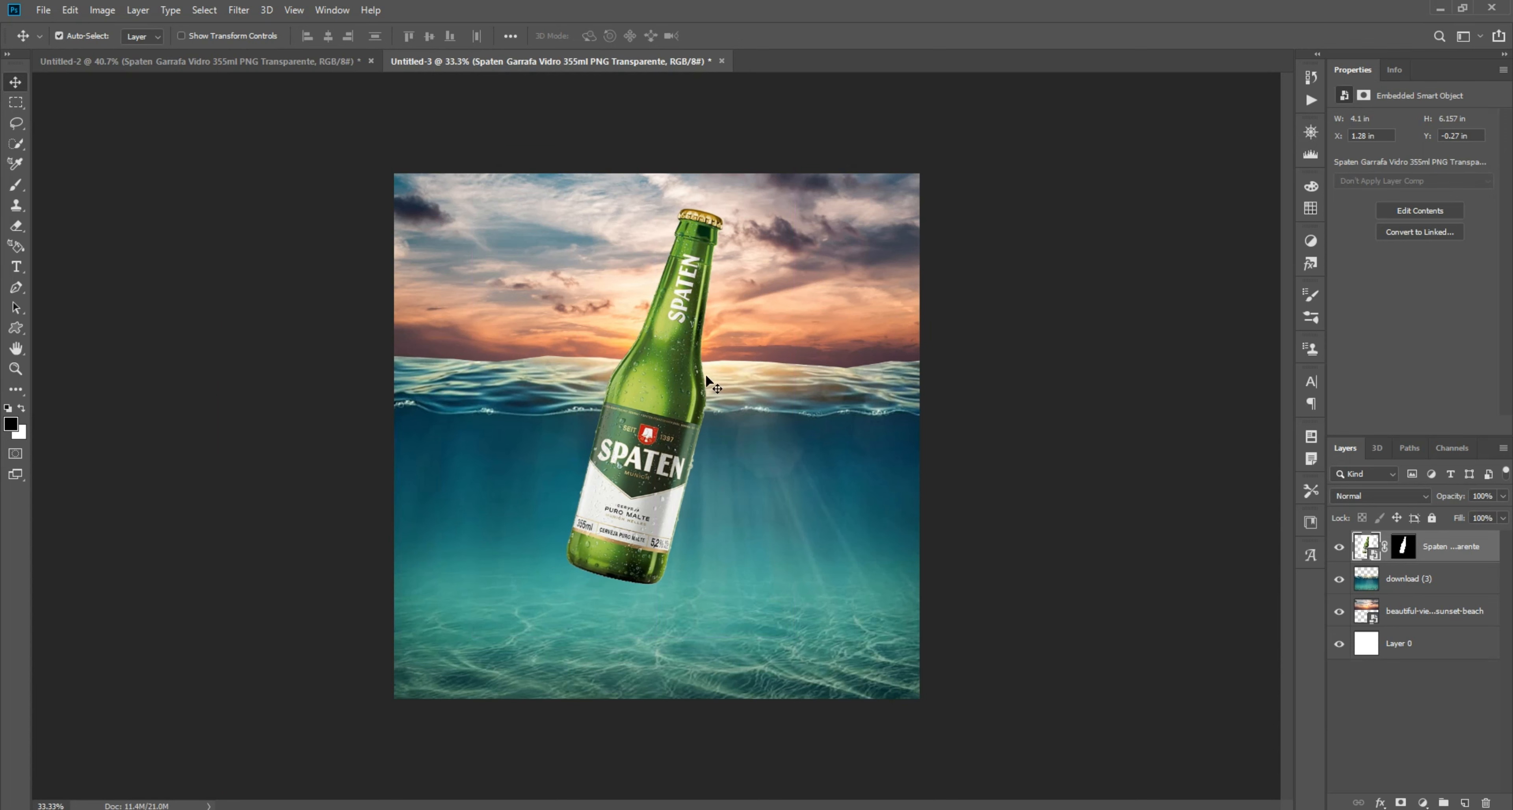
# Transform the bottle to about 102.6% scale and 1.9° rotation, nudging it slightly down and to the left.
pyautogui.scroll(2, 675, 432)
pyautogui.hotkey('ctrl', 't')
pyautogui.moveTo(872, 383); pyautogui.dragTo(862, 394)
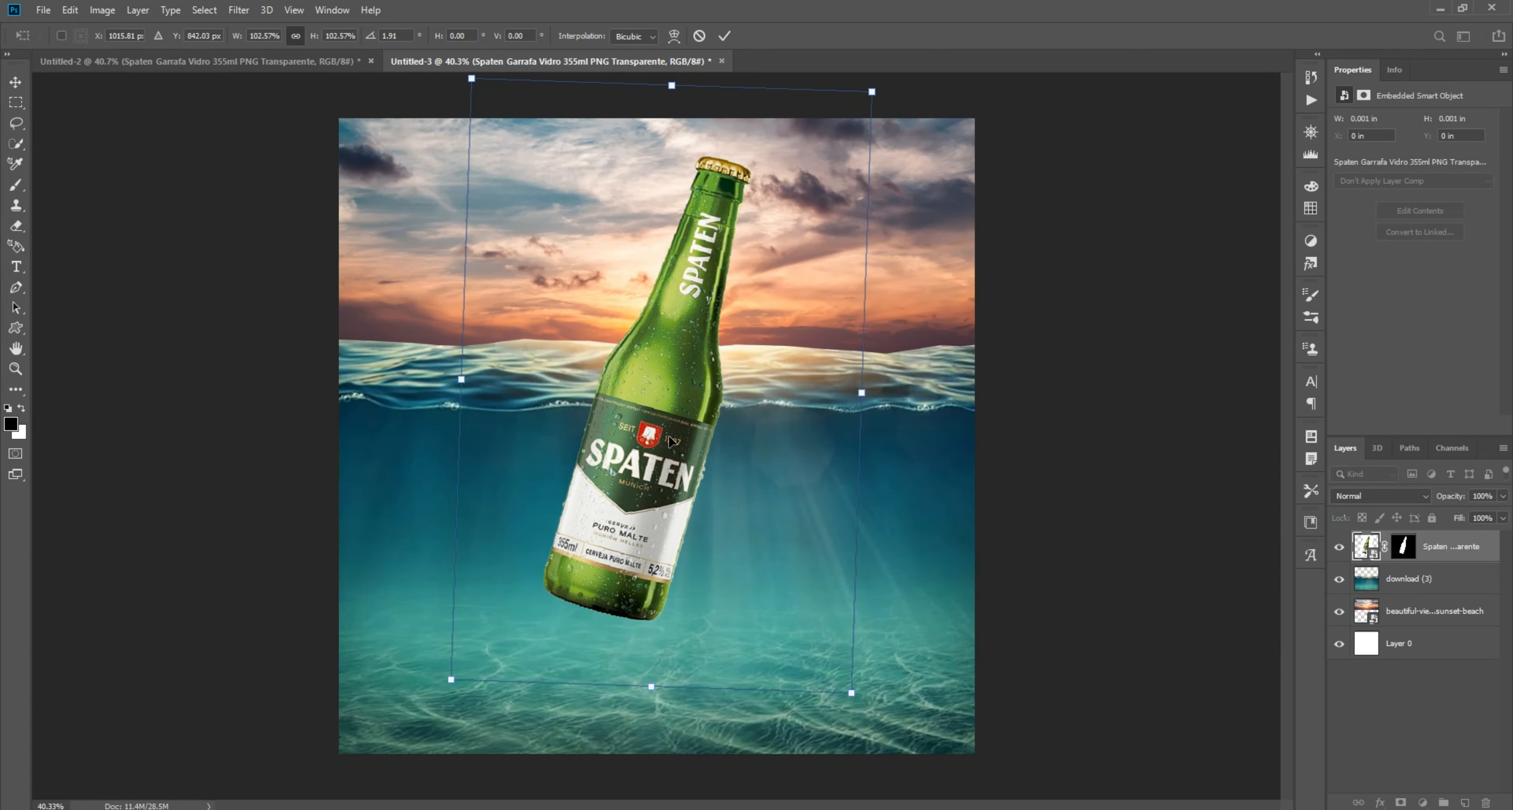
pyautogui.hotkey('shift', 'Down')
pyautogui.hotkey('shift', 'Down')
pyautogui.press('Left')
pyautogui.press('Left')
pyautogui.press('Left')
pyautogui.press('Left')
pyautogui.press('Left')
pyautogui.press('Left')
pyautogui.press('Up')
pyautogui.press('Up')
pyautogui.press('Up')
pyautogui.press('Up')
pyautogui.press('Up')
pyautogui.press('Up')
pyautogui.press('Up')
pyautogui.press('Up')
pyautogui.press('Up')
pyautogui.press('Return')
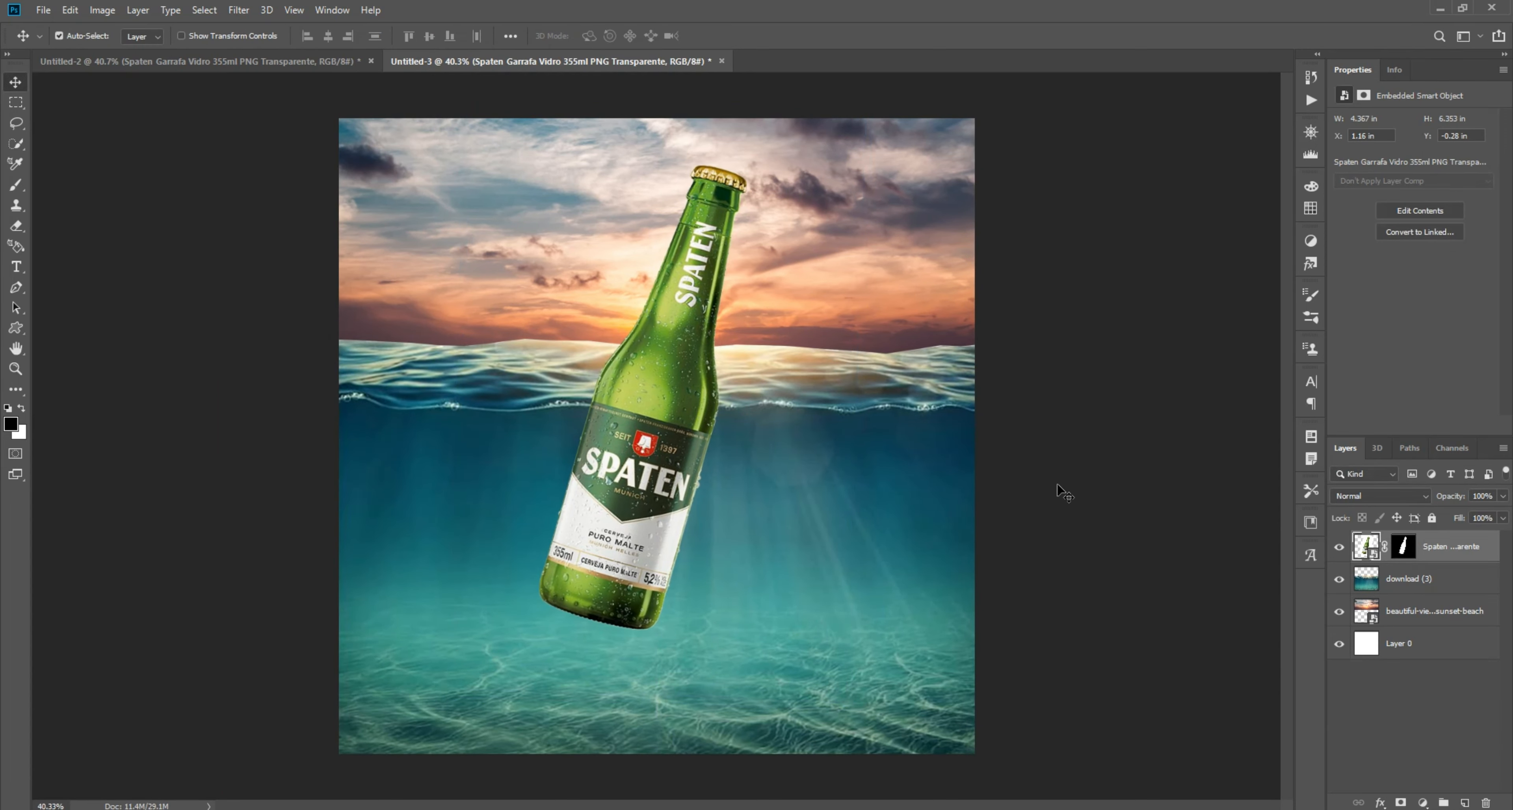
# Nudge the bottle slightly to the right in small increments.
pyautogui.press('Right')
pyautogui.press('Right')
pyautogui.press('Right')
pyautogui.press('Right')
pyautogui.press('Right')
pyautogui.press('Right')
pyautogui.press('Right')
pyautogui.press('Right')
pyautogui.press('Right')
pyautogui.press('Right')
pyautogui.press('Right')
pyautogui.press('Right')
pyautogui.press('Right')
pyautogui.press('Right')
pyautogui.press('Right')
pyautogui.press('Right')
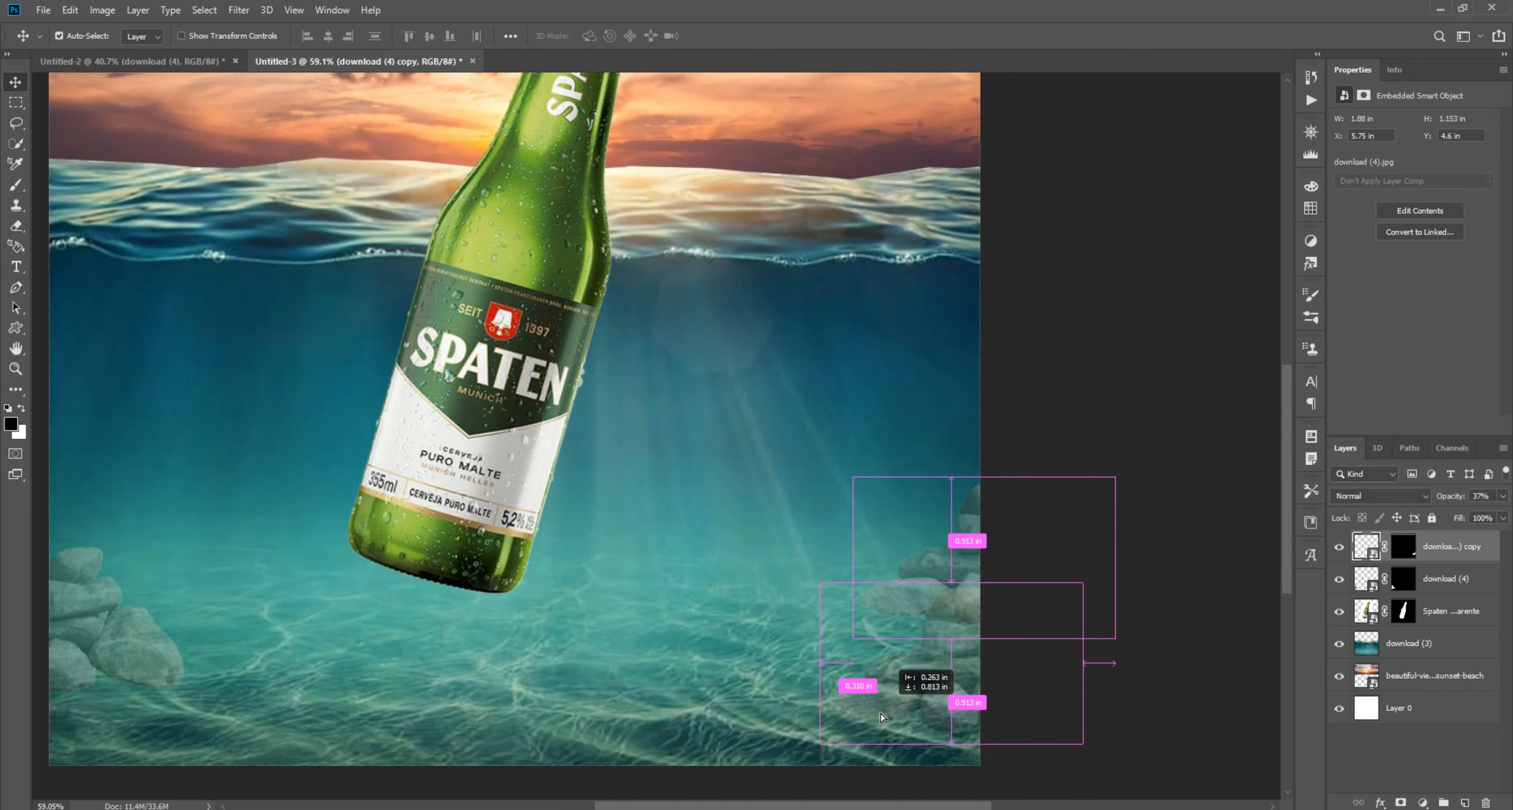
# Duplicate the semi-transparent rock pile at the image's right edge and place the copy in the lower-right corner of the seabed.
pyautogui.moveTo(881, 687); pyautogui.dragTo(908, 747)
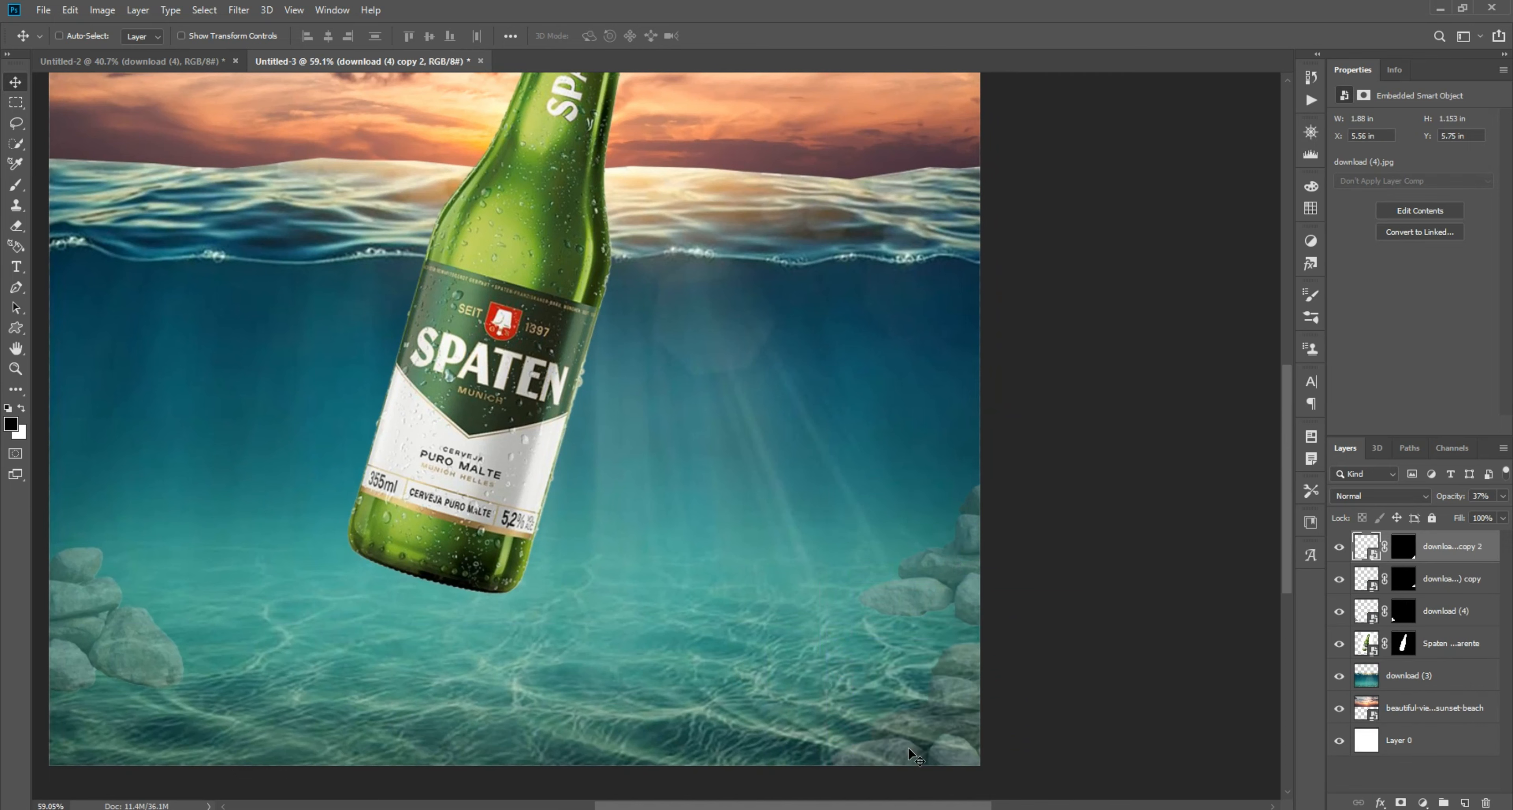
pyautogui.click(1131, 380)
pyautogui.moveTo(1131, 380); pyautogui.dragTo(1149, 355)
# Duplicate the rocks onto the left side, shrink the copy to about 0.84 in wide and place it above the left rock pile.
pyautogui.moveTo(905, 649); pyautogui.dragTo(161, 399)
pyautogui.hotkey('ctrl', 't')
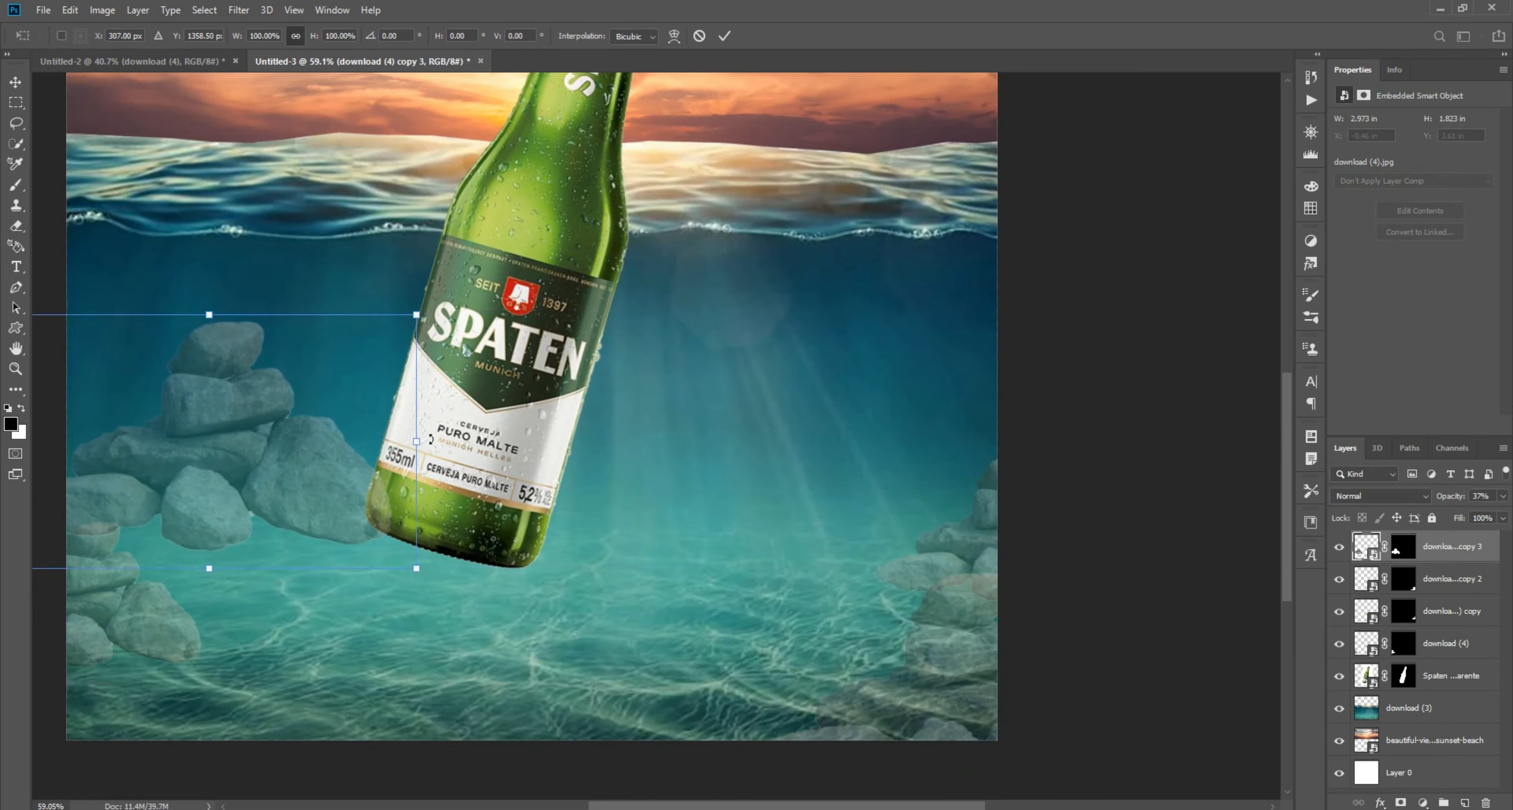
pyautogui.moveTo(416, 442); pyautogui.dragTo(117, 442)
pyautogui.moveTo(104, 455); pyautogui.dragTo(118, 486)
pyautogui.press('Return')
pyautogui.scroll(-5, 118, 486)
pyautogui.scroll(7, 376, 561)
pyautogui.scroll(-5, 376, 560)
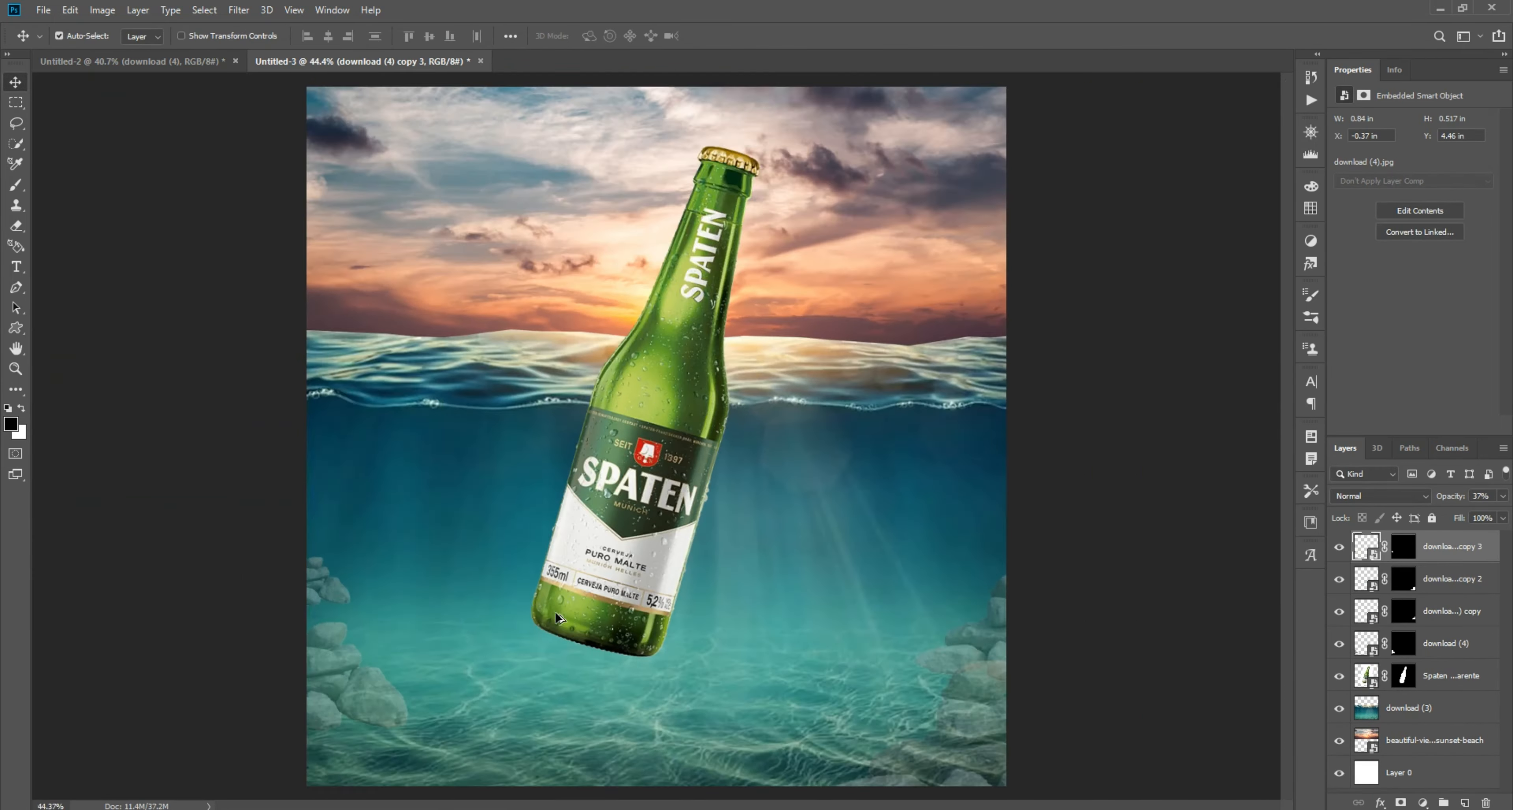
pyautogui.scroll(3, 352, 576)
pyautogui.moveTo(306, 591)
pyautogui.mouseDown()
pyautogui.moveTo(292, 579)
pyautogui.moveTo(306, 591)
pyautogui.mouseUp()
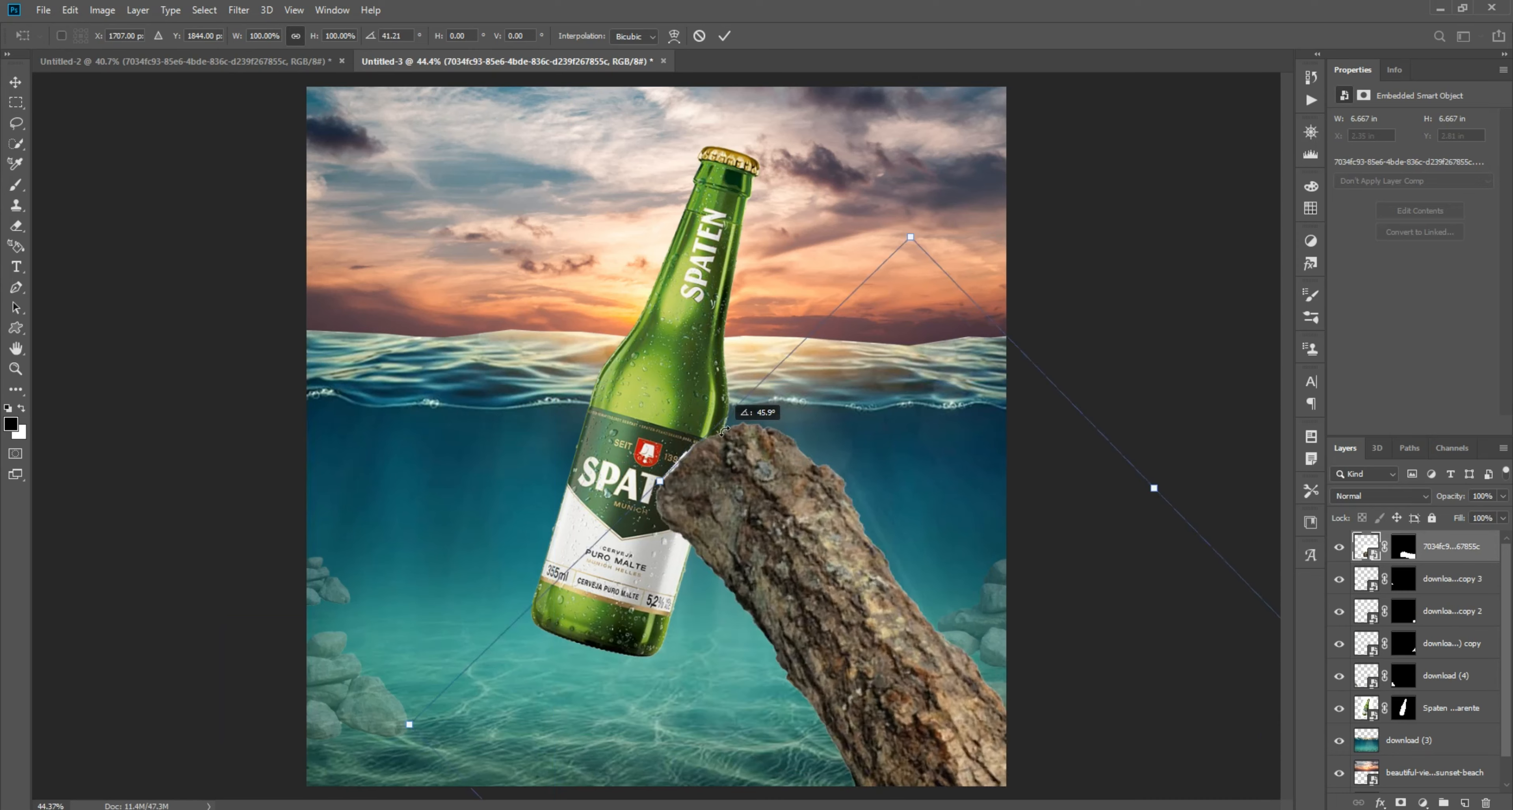
# Rotate the log, shrink it to about 1.91 in wide and place it along the lower-left seabed.
pyautogui.moveTo(676, 420); pyautogui.dragTo(717, 595)
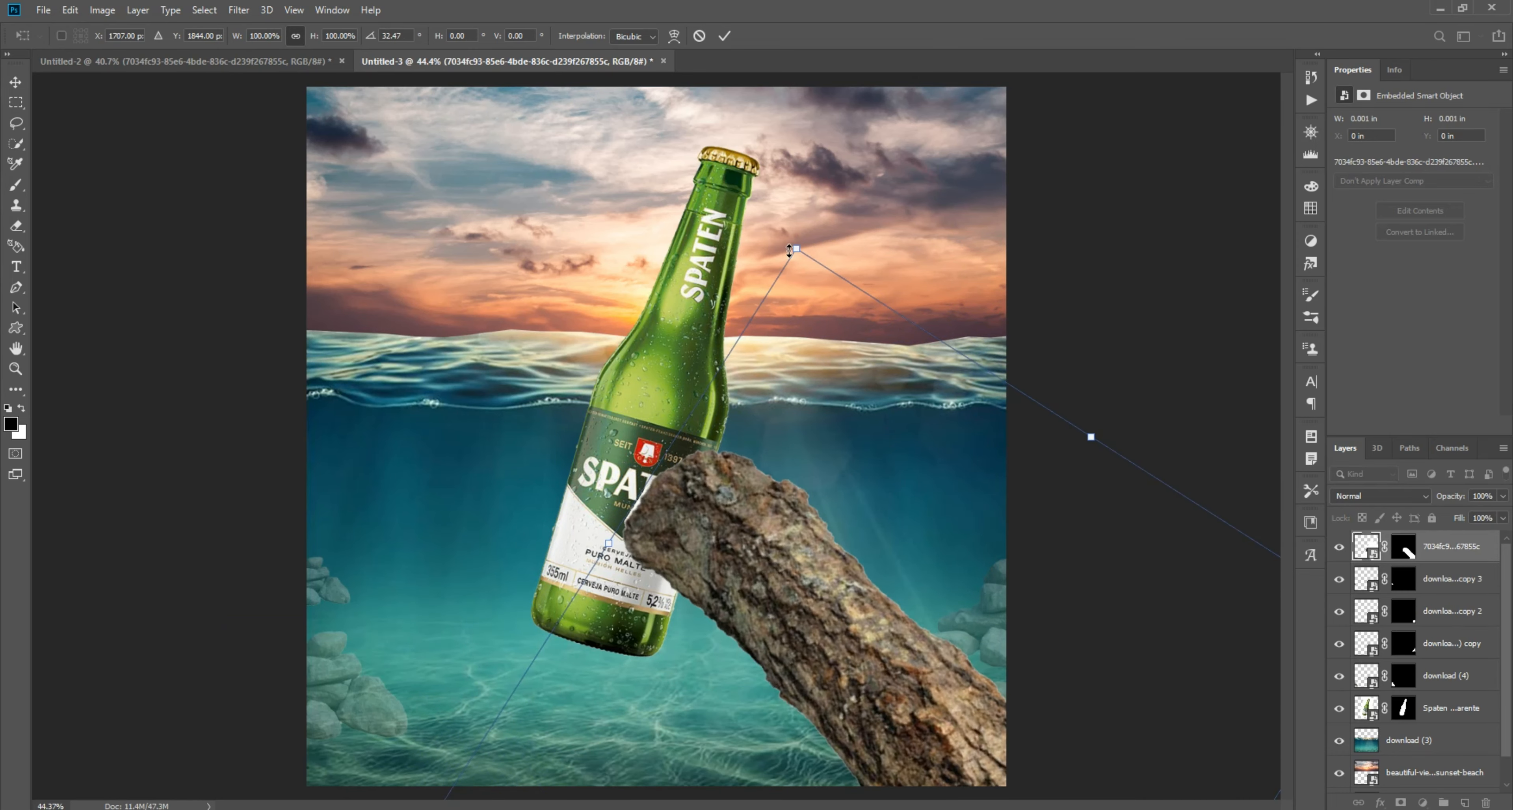
pyautogui.moveTo(793, 247); pyautogui.dragTo(857, 529)
pyautogui.moveTo(881, 758); pyautogui.dragTo(516, 479)
pyautogui.moveTo(758, 355); pyautogui.dragTo(671, 341)
pyautogui.moveTo(534, 522); pyautogui.dragTo(665, 714)
pyautogui.moveTo(805, 697); pyautogui.dragTo(674, 553)
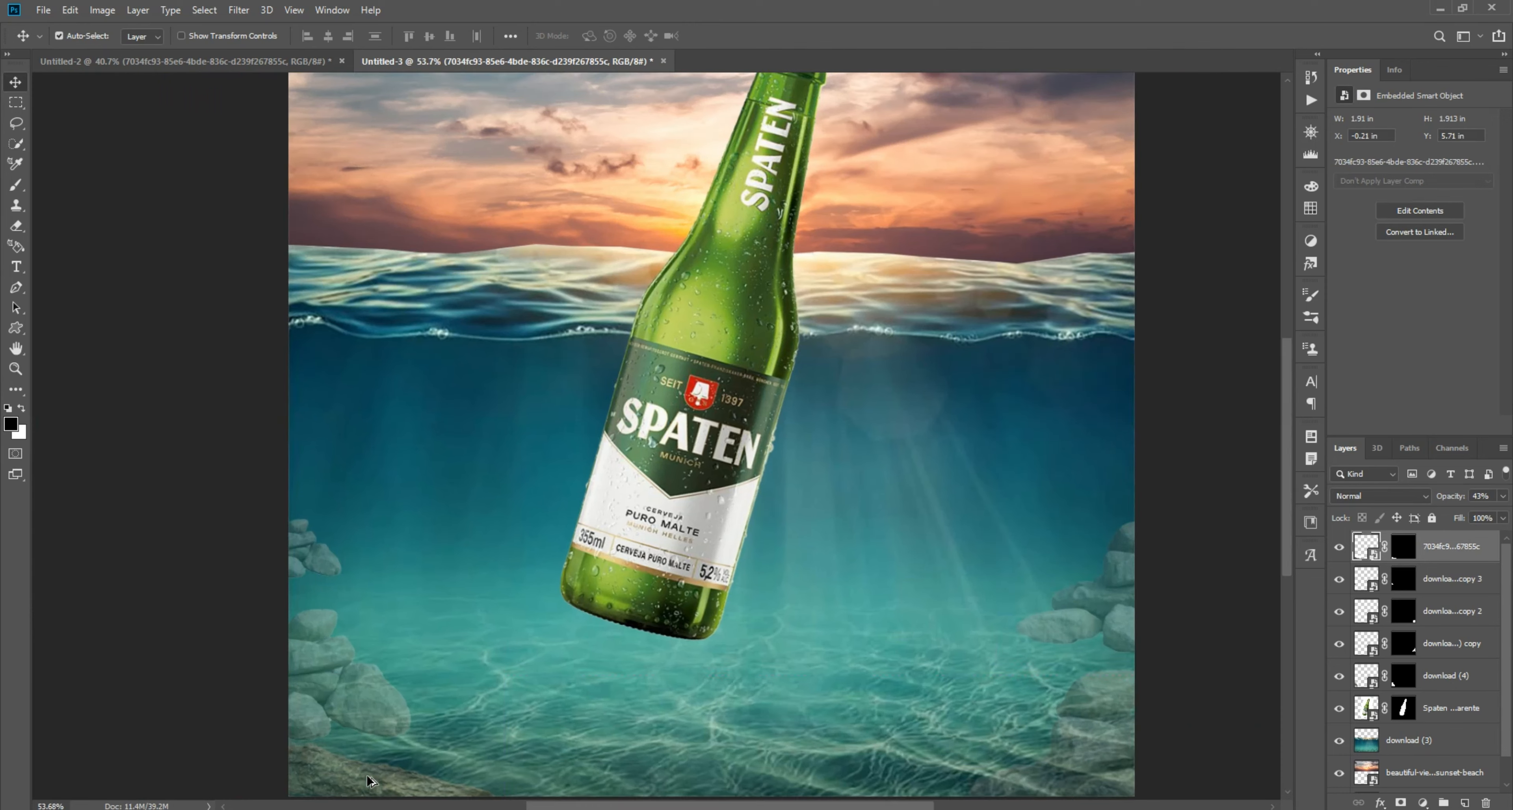
# Duplicate the log into the lower-right corner of the seabed and mirror it horizontally.
pyautogui.moveTo(763, 775); pyautogui.dragTo(1074, 499)
pyautogui.hotkey('ctrl', 't')
pyautogui.moveTo(1258, 532); pyautogui.dragTo(1101, 524)
pyautogui.moveTo(1082, 525); pyautogui.dragTo(1156, 516)
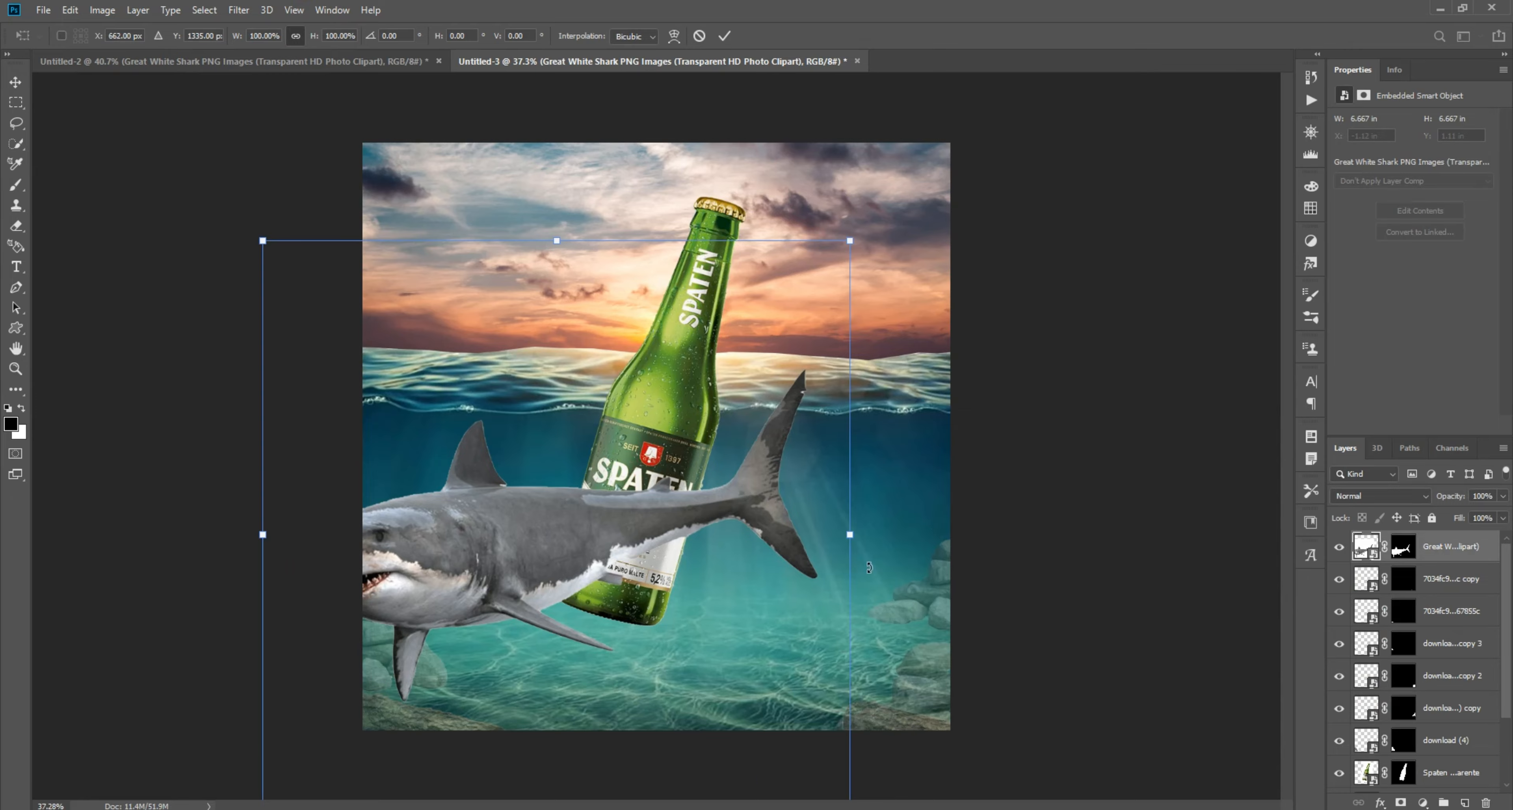
# Shrink the great white shark and place it underwater to the right of the bottle.
pyautogui.moveTo(264, 243); pyautogui.dragTo(767, 532)
pyautogui.scroll(2, 767, 532)
pyautogui.moveTo(928, 567); pyautogui.dragTo(863, 572)
pyautogui.moveTo(714, 569); pyautogui.dragTo(816, 567)
pyautogui.moveTo(652, 565); pyautogui.dragTo(668, 564)
pyautogui.moveTo(799, 579); pyautogui.dragTo(772, 588)
pyautogui.press('Return')
# Lower the shark layer's opacity so the shark blends into the water.
pyautogui.scroll(2, 774, 652)
pyautogui.click(1503, 497)
pyautogui.moveTo(1505, 513); pyautogui.dragTo(1465, 513)
# Duplicate the shark to the left side of the bottle and mirror it horizontally.
pyautogui.moveTo(727, 579); pyautogui.dragTo(972, 449)
pyautogui.moveTo(972, 448); pyautogui.dragTo(333, 437)
pyautogui.hotkey('ctrl', 't')
pyautogui.moveTo(577, 418); pyautogui.dragTo(361, 419)
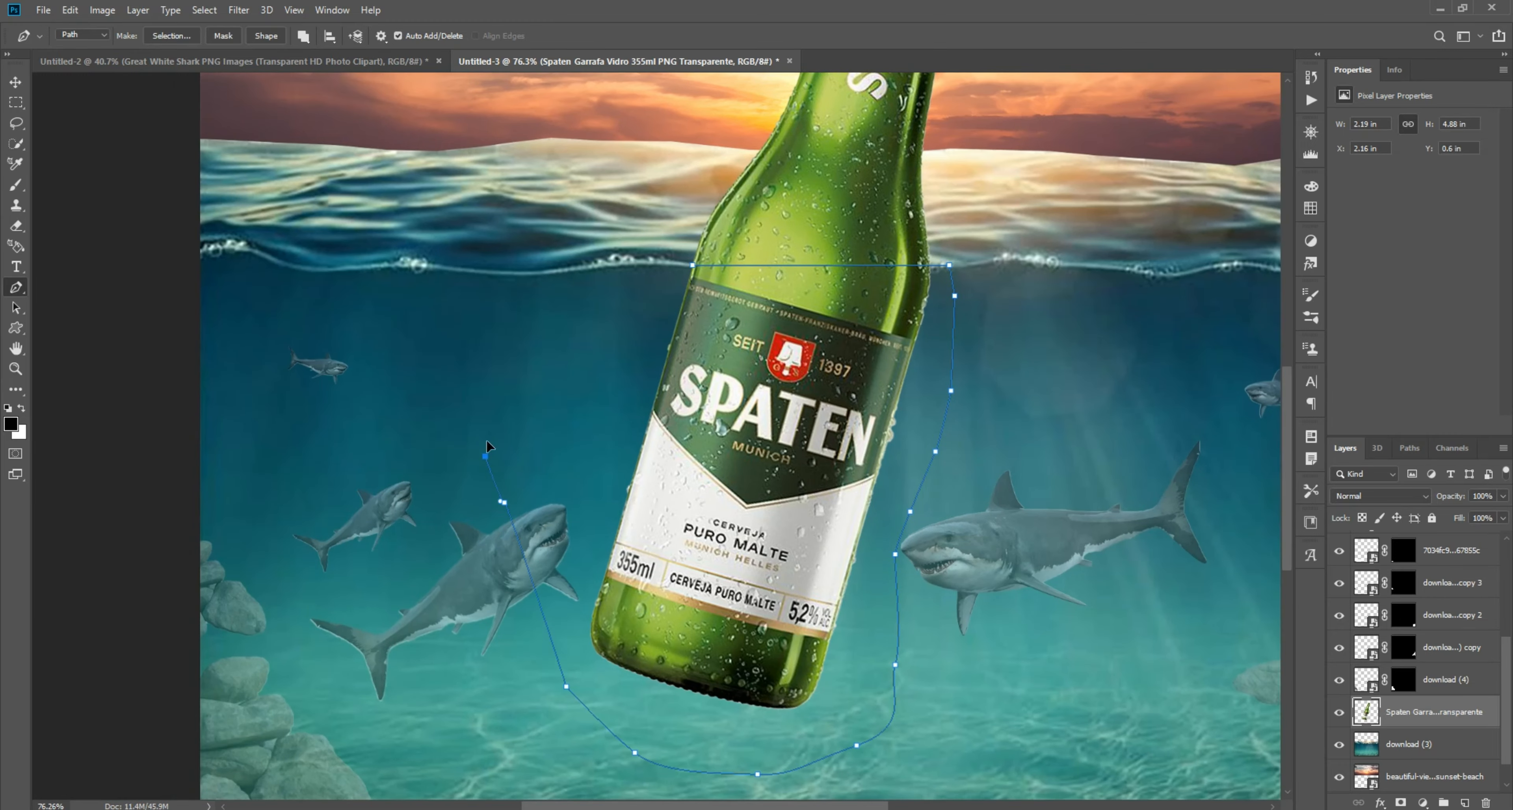
# Convert the path around the bottle's submerged part into a selection and cut that part onto its own layer.
pyautogui.rightClick(714, 352)
pyautogui.click(764, 419)
pyautogui.press('Return')
pyautogui.rightClick(17, 124)
pyautogui.click(67, 123)
pyautogui.rightClick(730, 330)
pyautogui.click(808, 449)
pyautogui.press('v')
pyautogui.moveTo(774, 399)
pyautogui.mouseDown()
pyautogui.moveTo(758, 409)
pyautogui.moveTo(784, 417)
pyautogui.mouseUp()
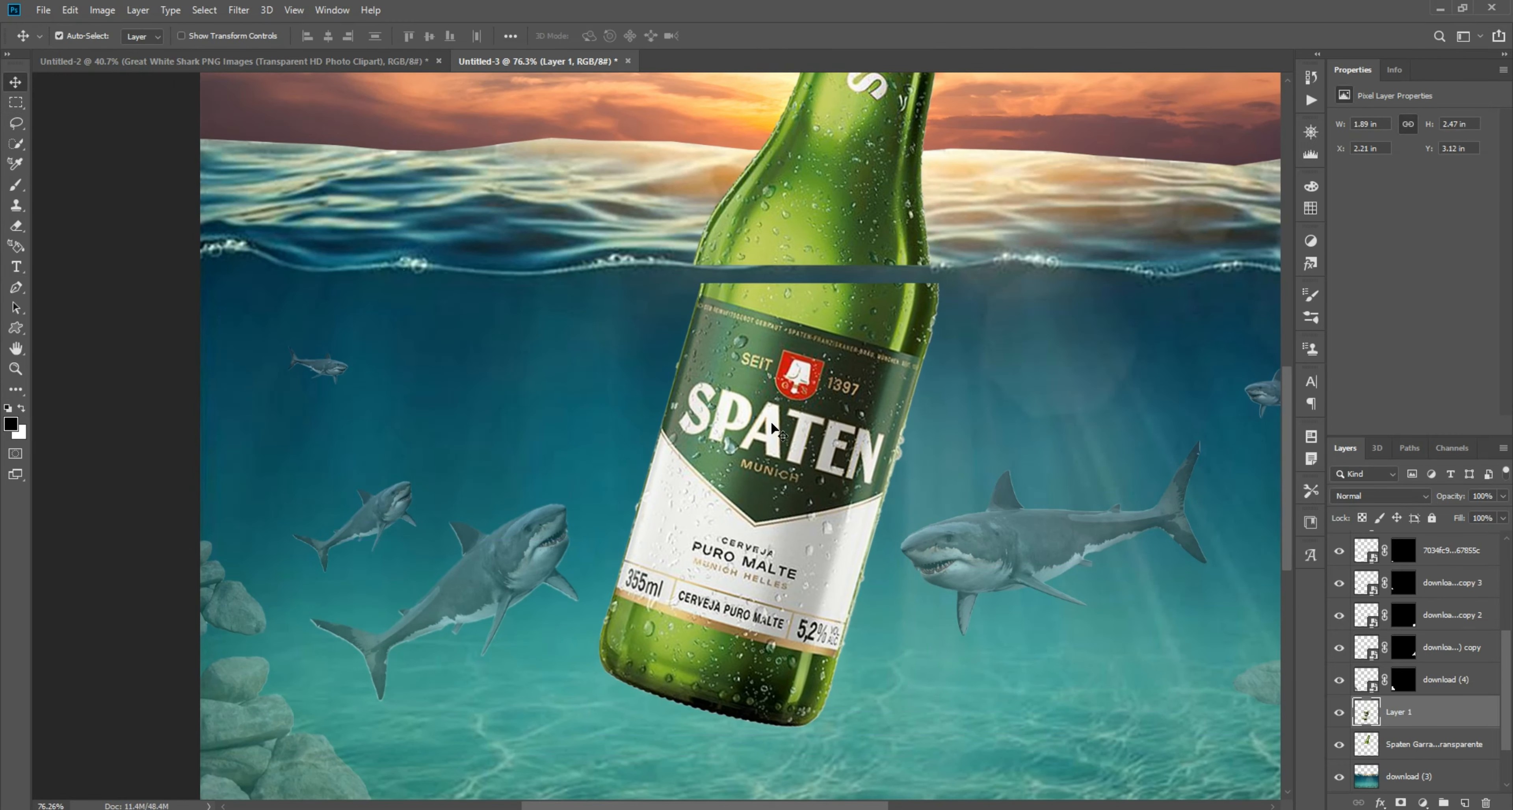
pyautogui.hotkey('ctrl', 'z')
# Set the opacity of the bottle's submerged part to 38%.
pyautogui.scroll(-5, 772, 424)
pyautogui.scroll(6, 594, 449)
pyautogui.click(1503, 496)
pyautogui.moveTo(1504, 515); pyautogui.dragTo(1458, 516)
pyautogui.scroll(-6, 810, 444)
pyautogui.scroll(5, 662, 485)
pyautogui.scroll(-5, 780, 431)
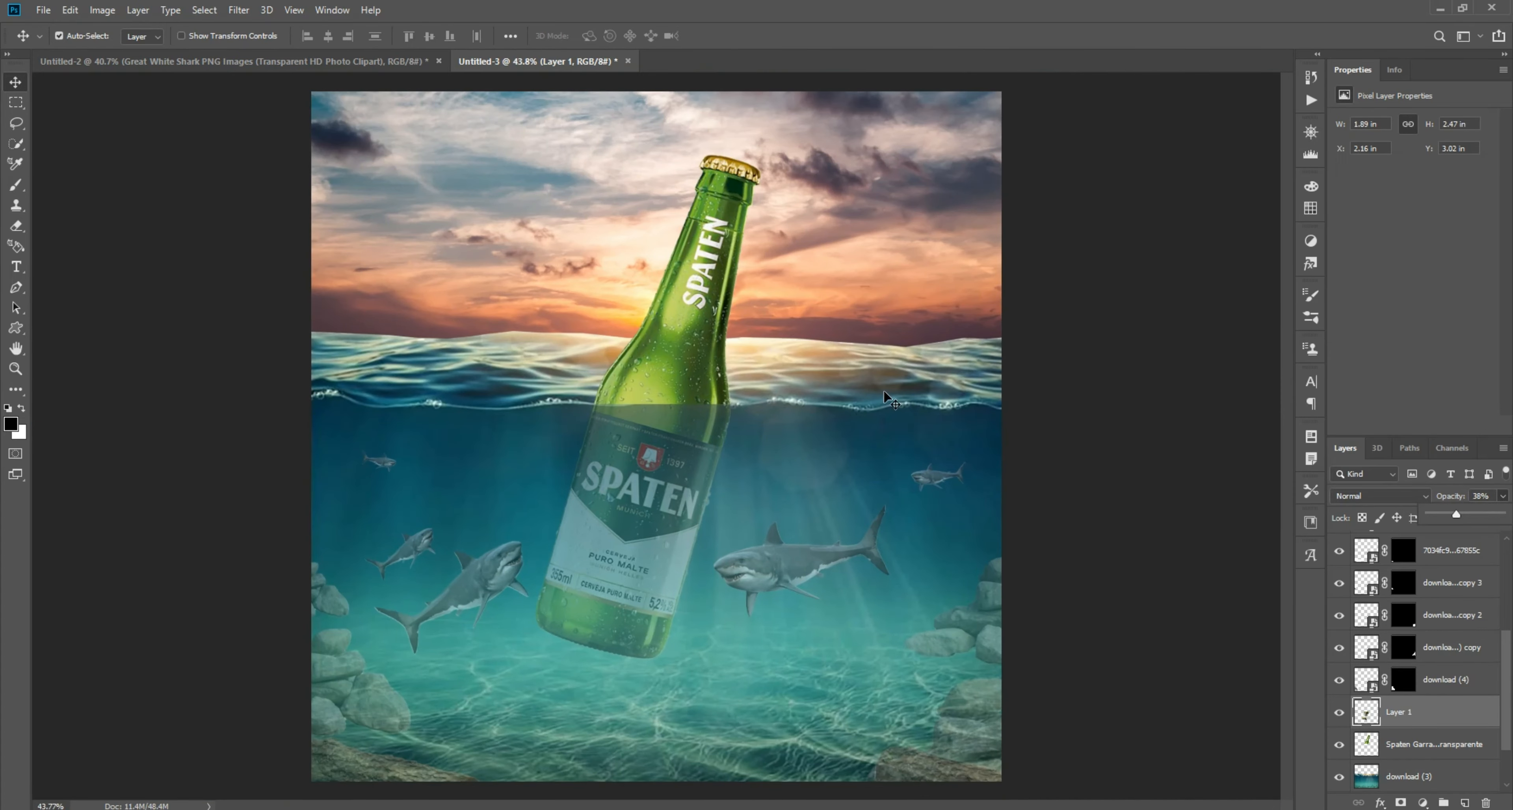
pyautogui.moveTo(1065, 438); pyautogui.dragTo(551, 411)
pyautogui.scroll(-3, 666, 365)
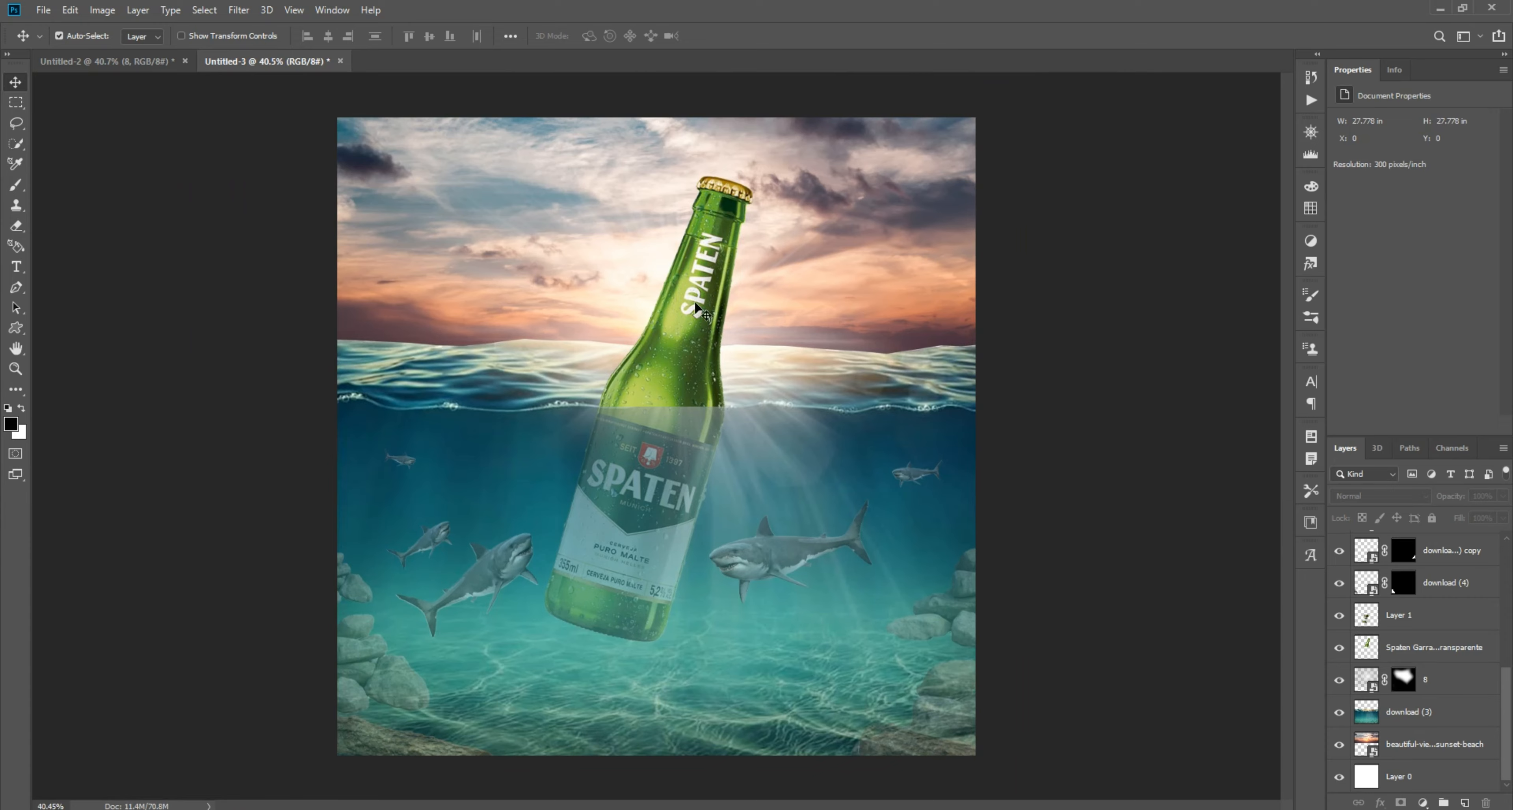
# Shift the light-ray layer 8 slightly to the right behind the bottle.
pyautogui.scroll(3, 640, 352)
pyautogui.moveTo(637, 253); pyautogui.dragTo(674, 258)
pyautogui.scroll(-3, 676, 352)
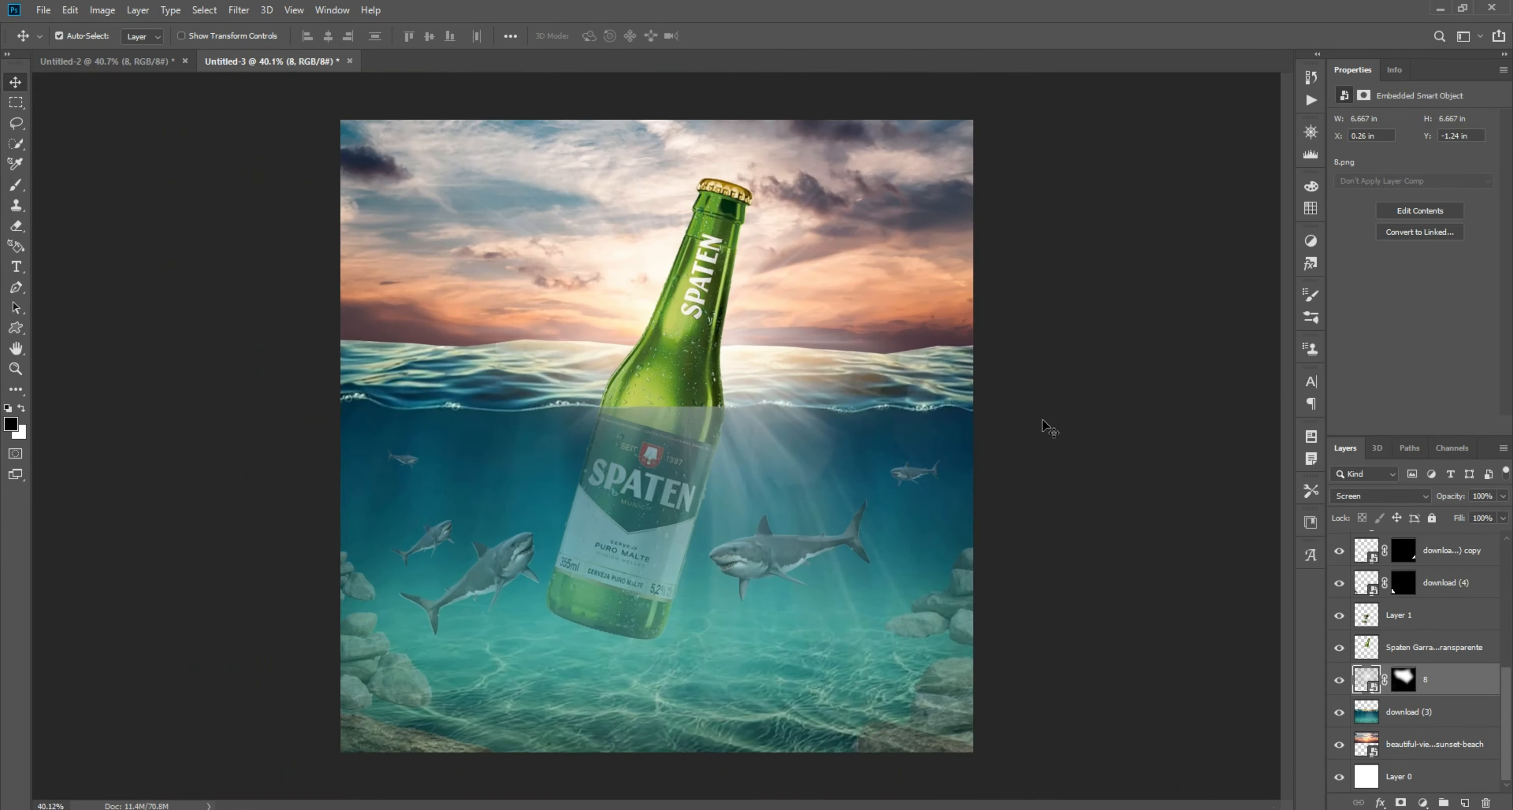
pyautogui.click(1048, 429)
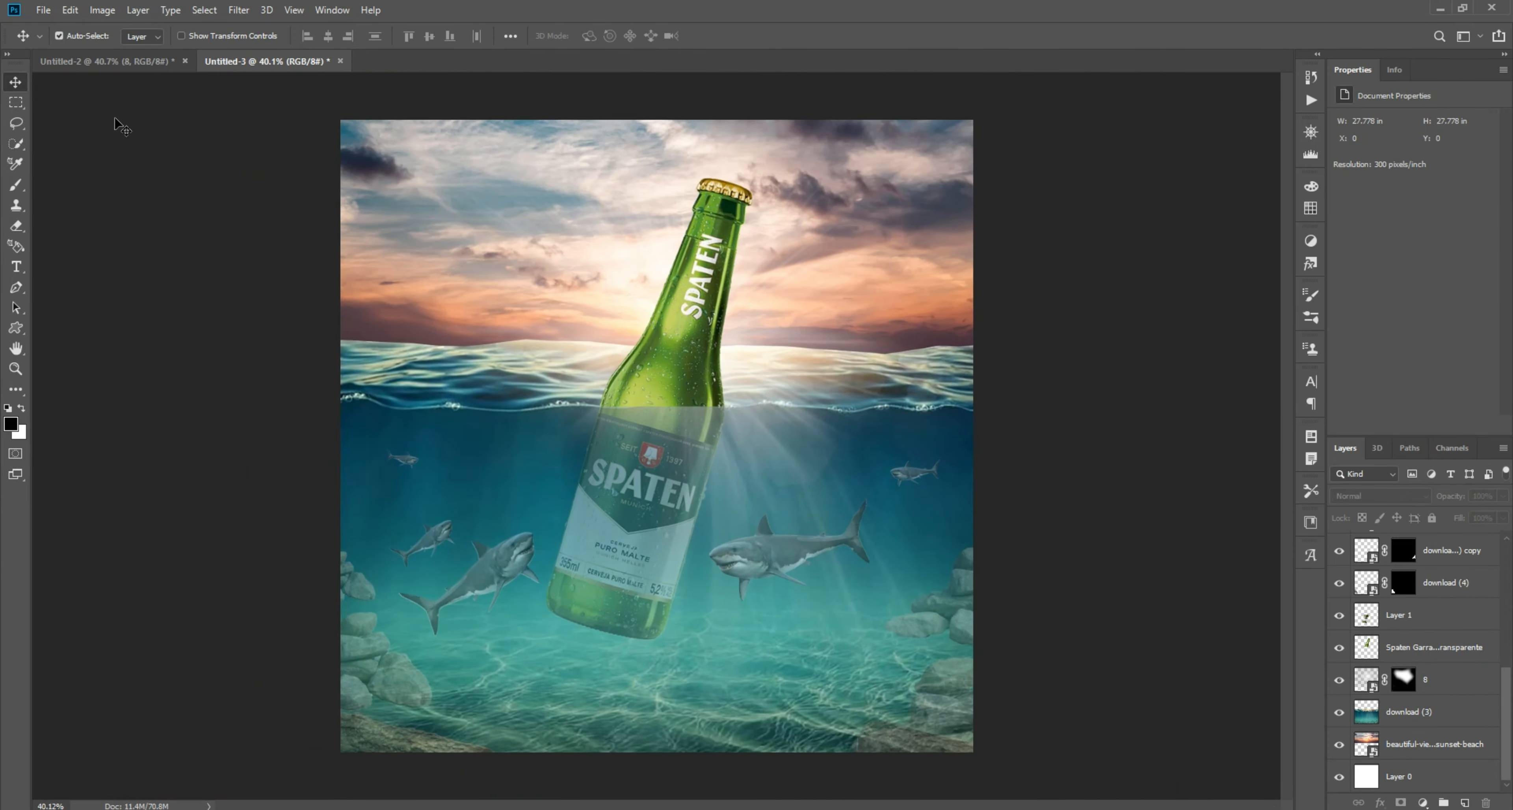
# Select both bottle layers, enlarge them together to about 111.4% and reposition them across the waterline.
pyautogui.click(730, 342)
pyautogui.click(672, 512)
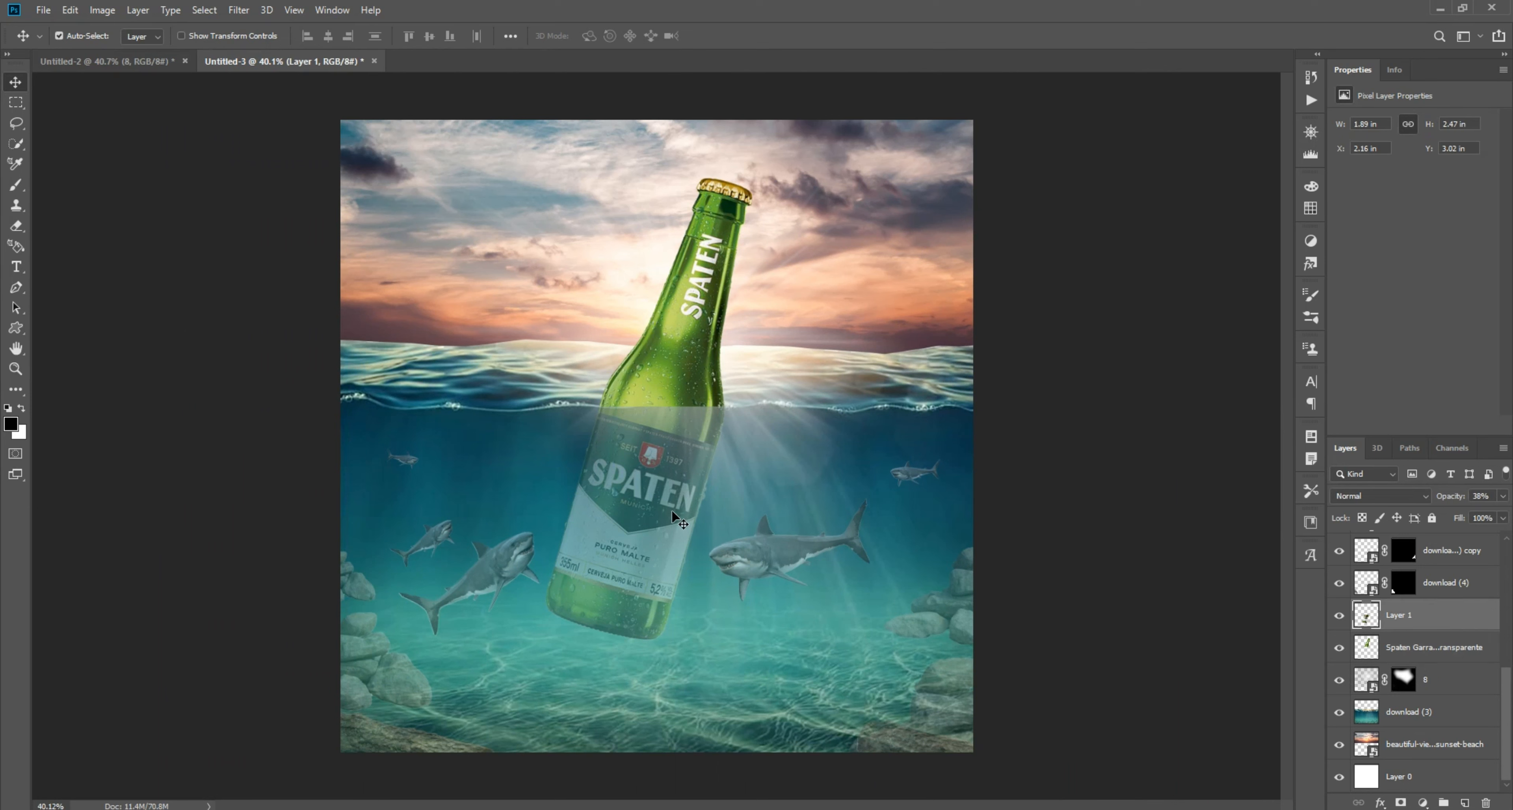
pyautogui.keyDown('ctrl'); pyautogui.click(1453, 652); pyautogui.keyUp('ctrl')
pyautogui.hotkey('ctrl', 't')
pyautogui.moveTo(753, 409); pyautogui.dragTo(776, 409)
pyautogui.moveTo(734, 432); pyautogui.dragTo(716, 429)
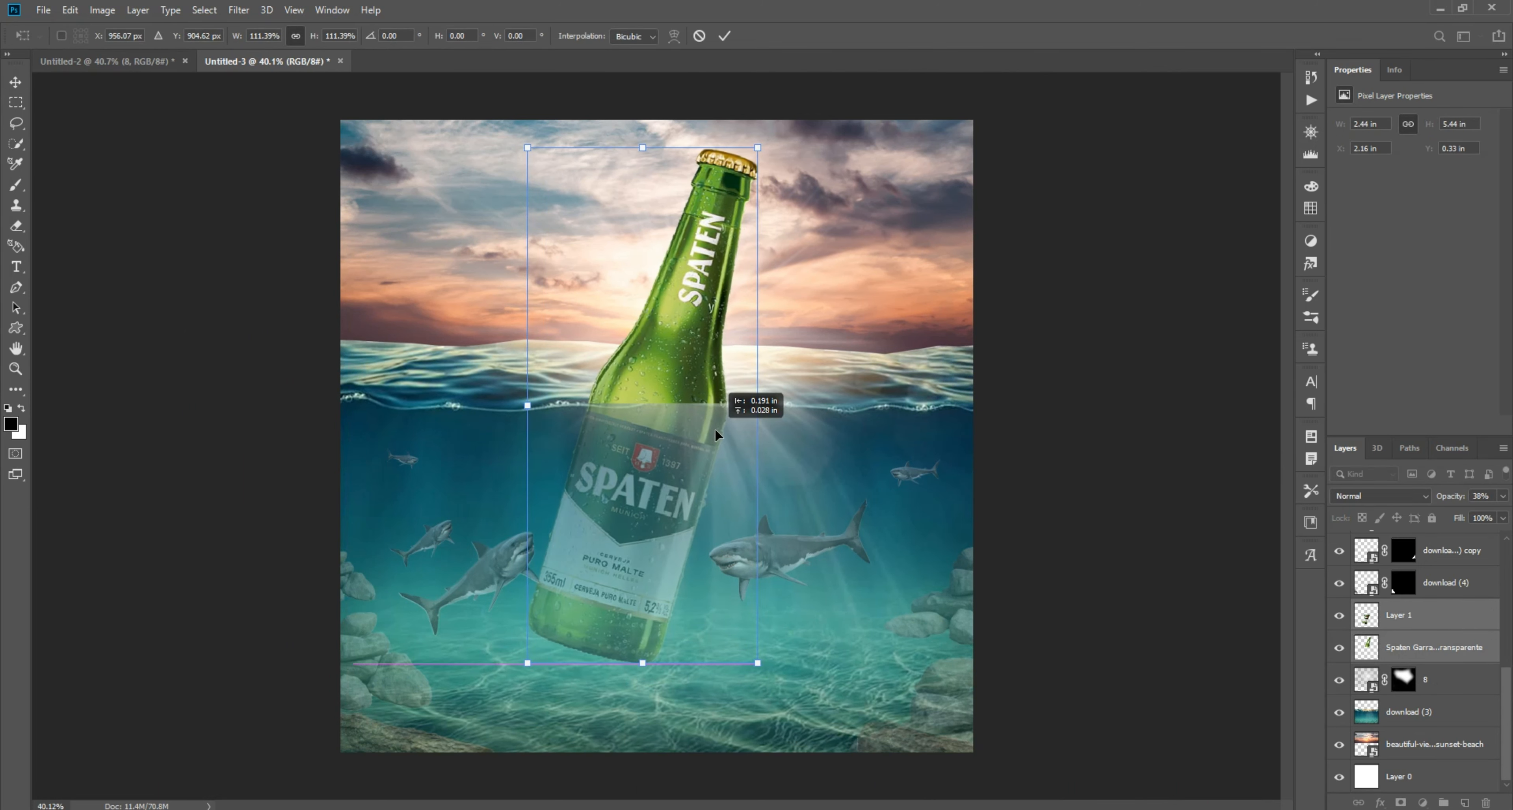
pyautogui.press('Return')
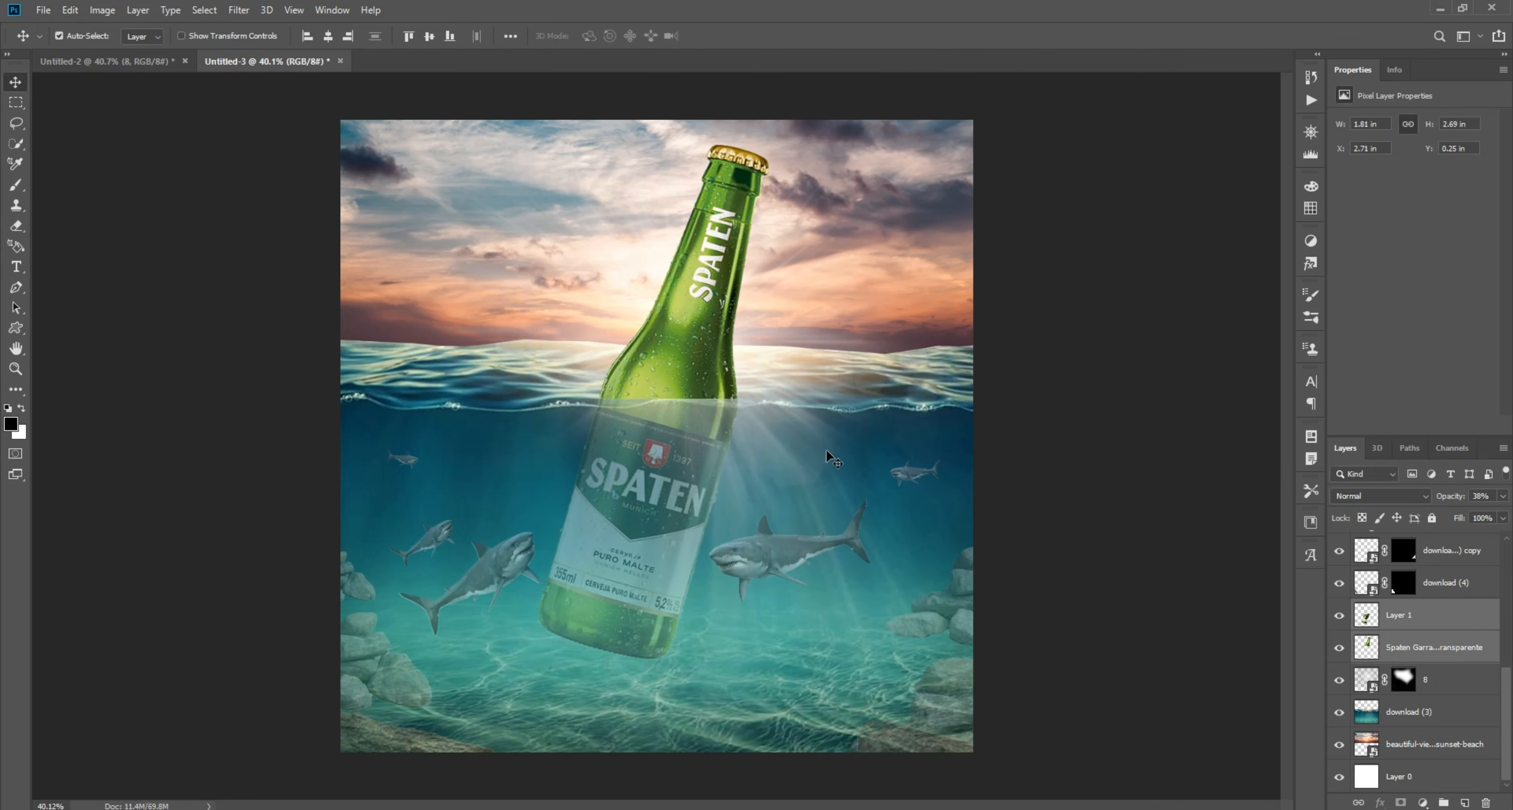
pyautogui.press('Down')
pyautogui.press('Down')
pyautogui.press('Down')
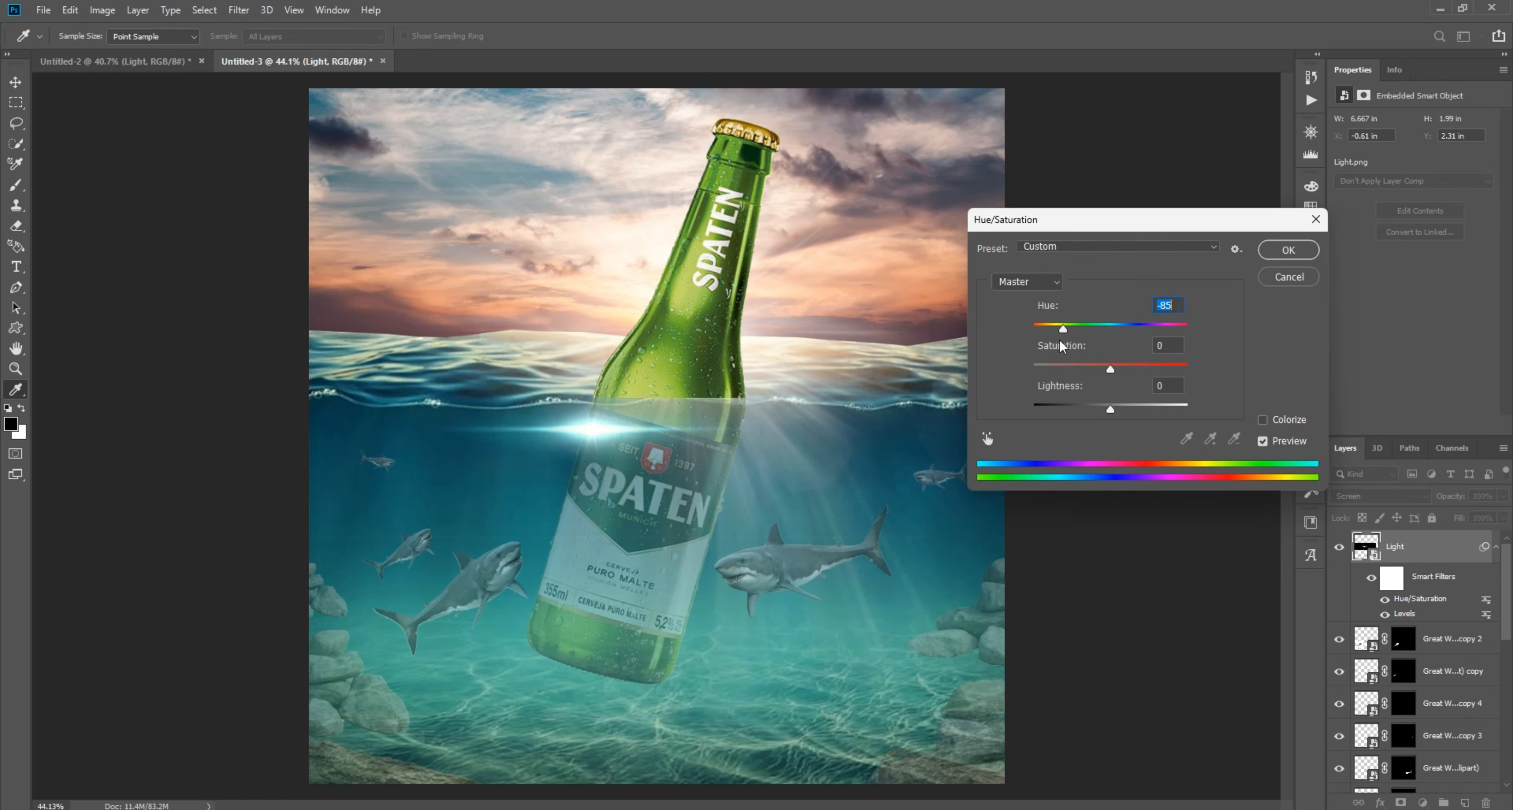
# Set the light flare's hue to +180, then rotate the flare and place it along the bottle's edge.
pyautogui.moveTo(1151, 328); pyautogui.dragTo(1193, 344)
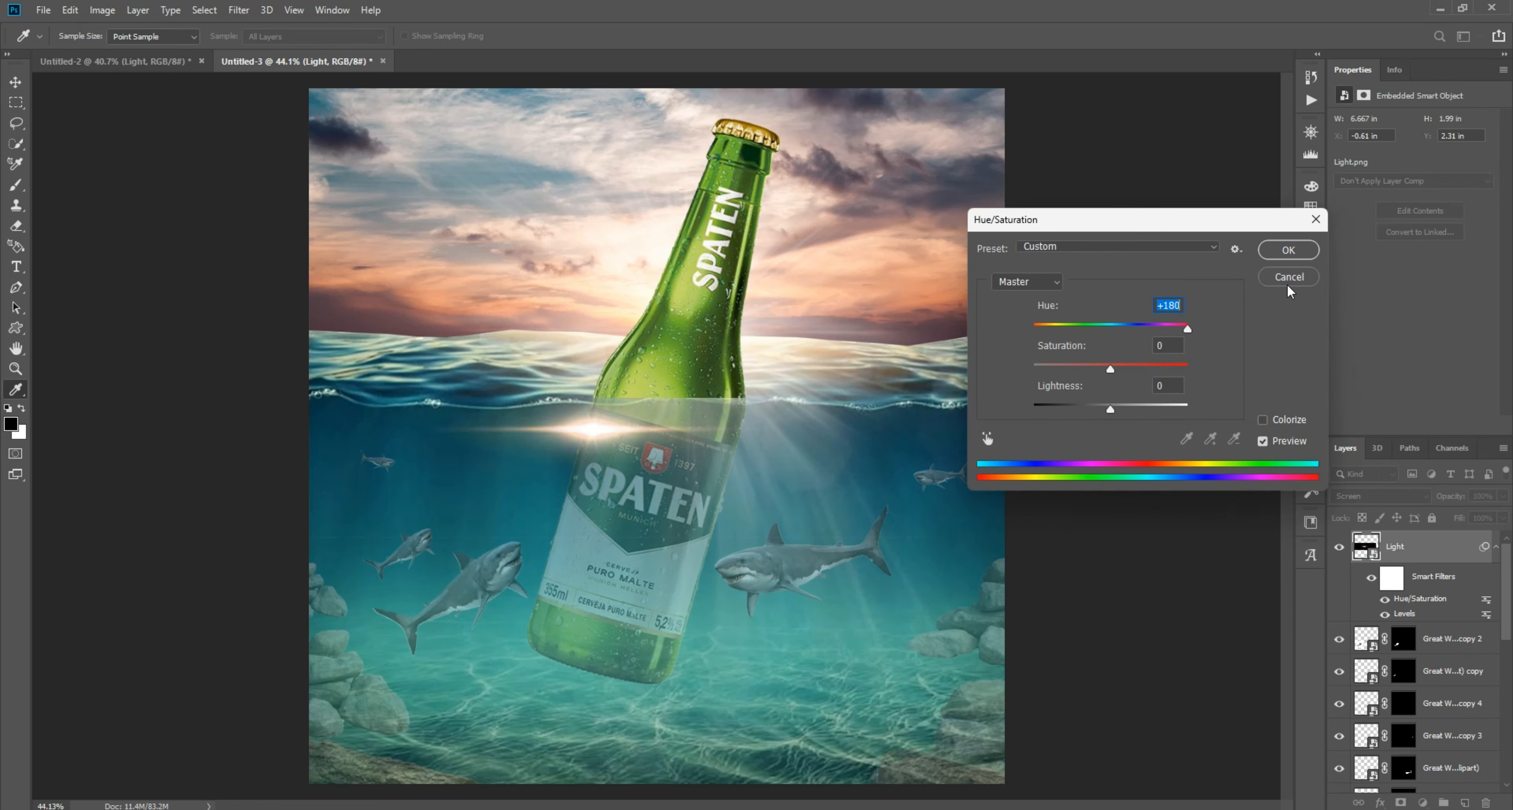
pyautogui.click(1289, 251)
pyautogui.hotkey('ctrl', 't')
pyautogui.click(767, 318)
pyautogui.moveTo(964, 446); pyautogui.dragTo(672, 171)
pyautogui.moveTo(558, 397); pyautogui.dragTo(547, 341)
pyautogui.press('Return')
pyautogui.scroll(8, 733, 240)
pyautogui.scroll(-9, 657, 435)
pyautogui.moveTo(1092, 364); pyautogui.dragTo(1037, 415)
pyautogui.click(1037, 415)
# Add a new layer directly above the underwater image layer and ready the Brush tool with black as the foreground colour.
pyautogui.scroll(4, 697, 587)
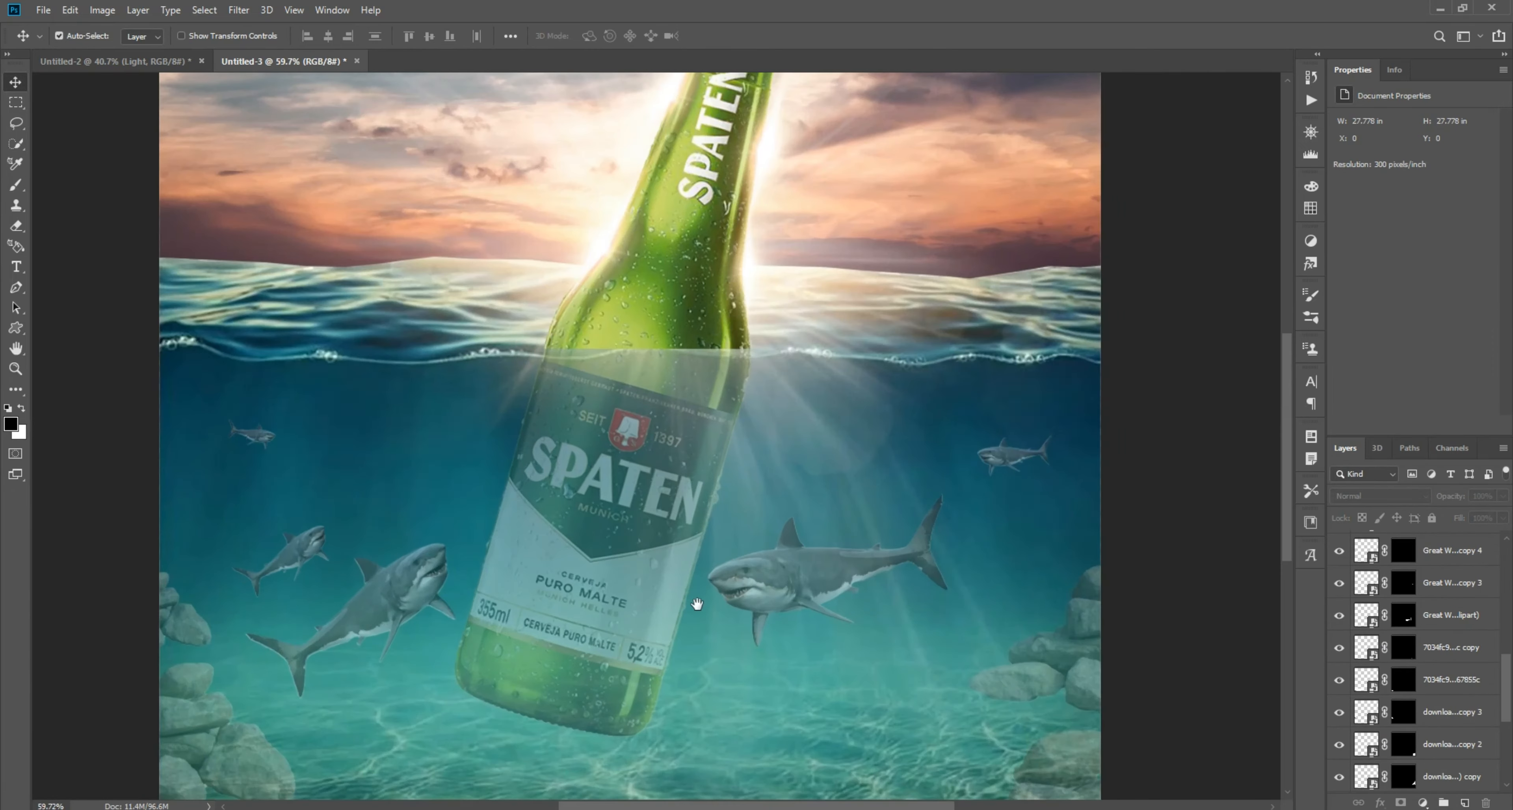
pyautogui.moveTo(697, 604); pyautogui.dragTo(880, 405)
pyautogui.scroll(2, 880, 404)
pyautogui.click(734, 498)
pyautogui.click(1457, 721)
pyautogui.click(1465, 802)
pyautogui.click(10, 424)
pyautogui.click(1001, 538)
pyautogui.click(11, 184)
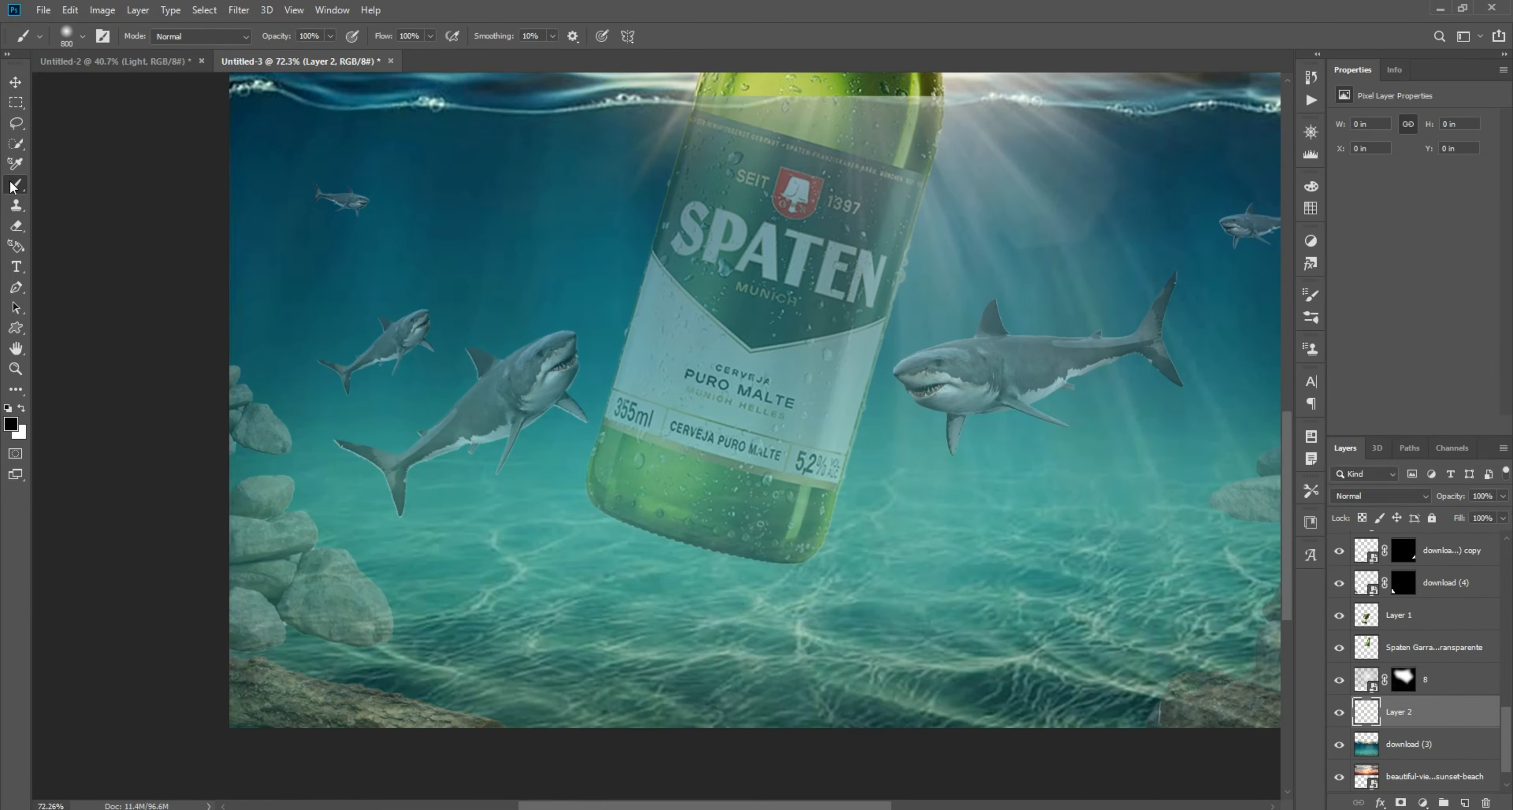
# Flatten the brush tip into an ellipse, paint a soft black shadow on the seabed and position it below the bottle.
pyautogui.click(83, 36)
pyautogui.moveTo(48, 72); pyautogui.dragTo(49, 84)
pyautogui.click(686, 624)
pyautogui.click(15, 82)
pyautogui.moveTo(686, 625); pyautogui.dragTo(707, 626)
# Lower the opacity of the bottle's shadow layer slightly.
pyautogui.moveTo(1503, 496); pyautogui.dragTo(1484, 512)
pyautogui.scroll(-5, 1030, 530)
pyautogui.click(1058, 519)
pyautogui.scroll(6, 556, 373)
pyautogui.scroll(-7, 618, 402)
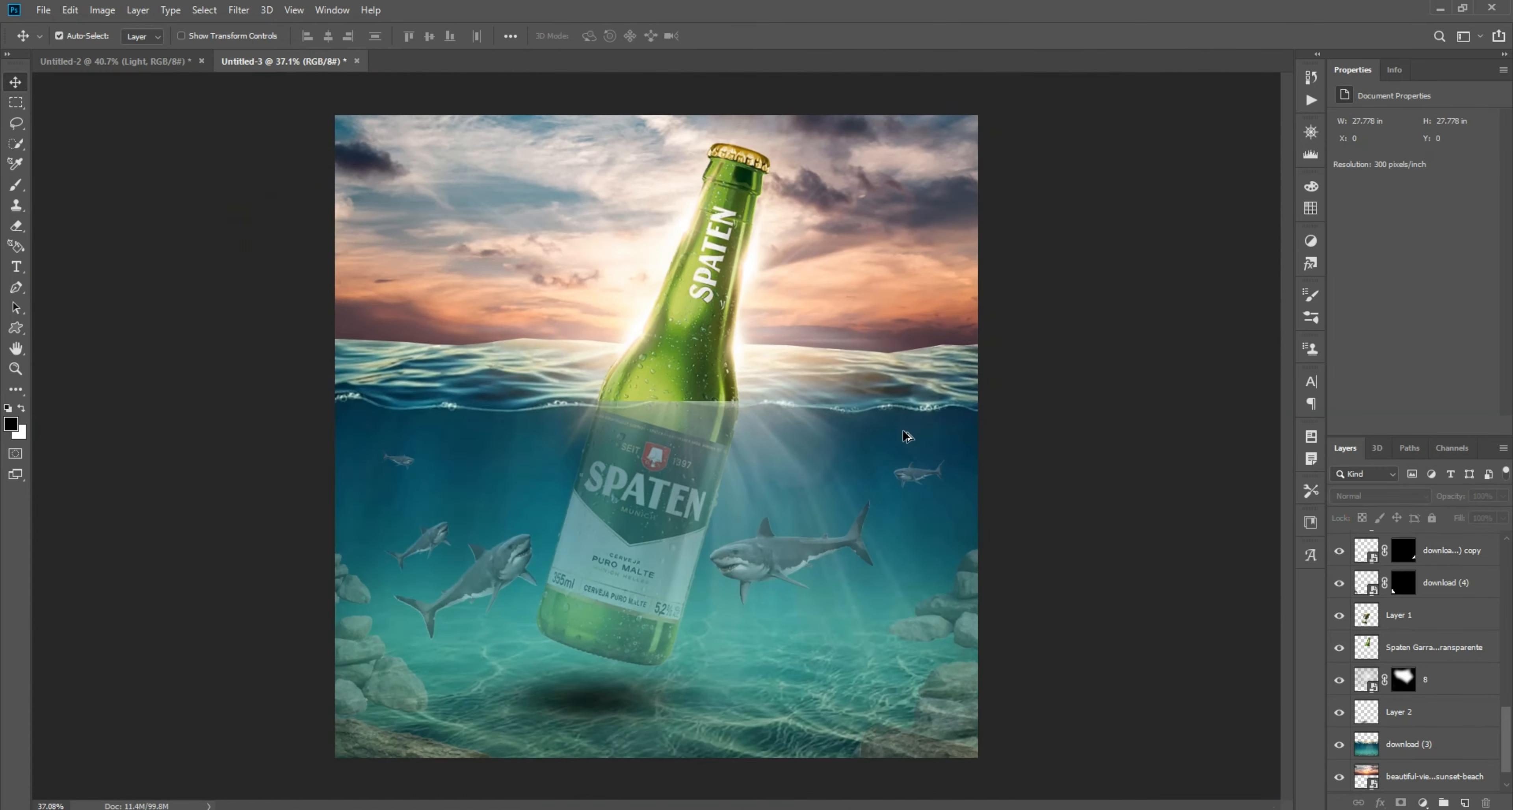
# Lock the Light copy layer that glows around the bottle neck.
pyautogui.scroll(7, 696, 422)
pyautogui.click(695, 422)
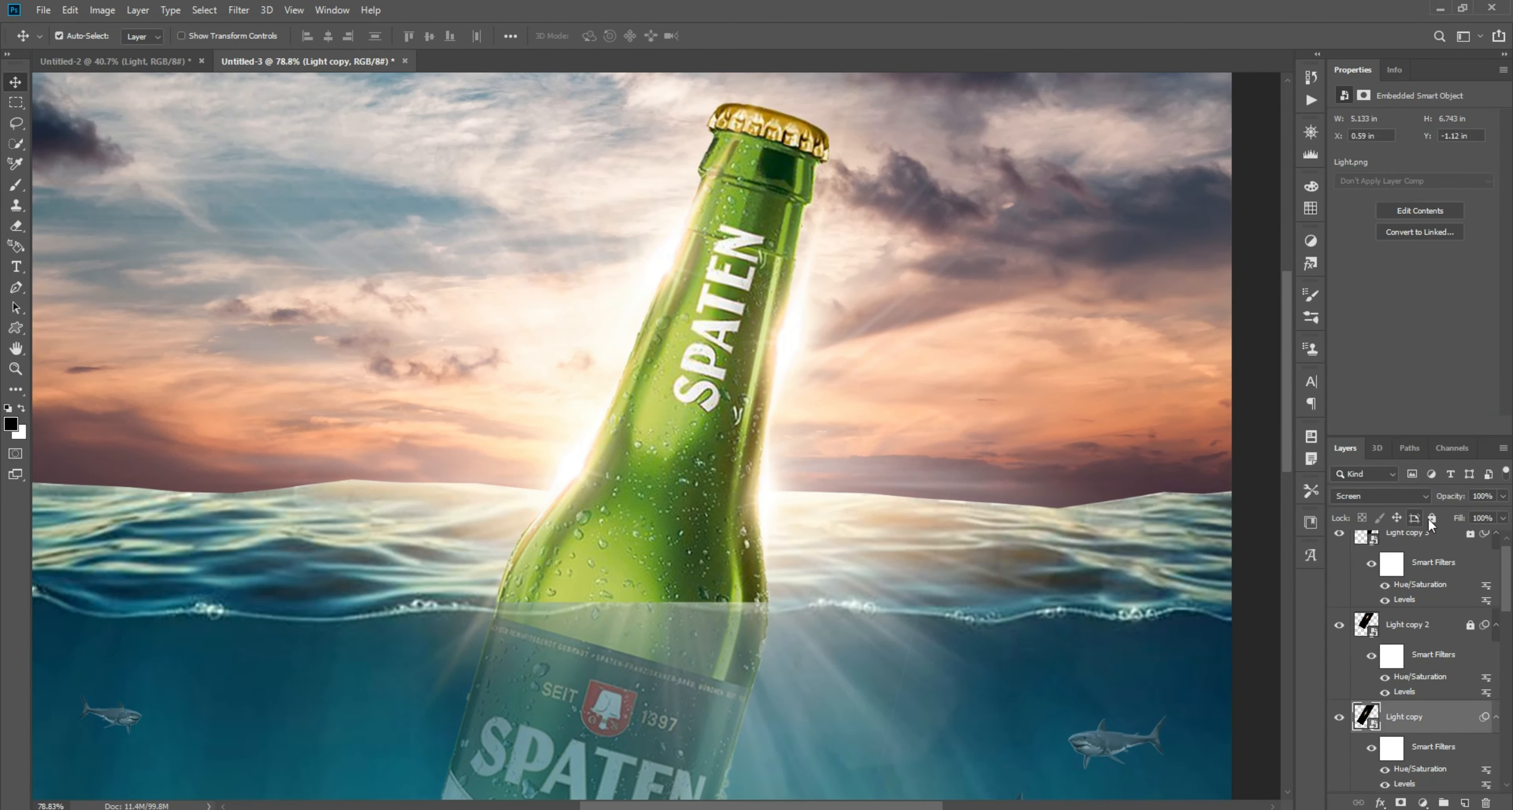
pyautogui.click(1432, 522)
# Add a new layer above the upper bottle part and clip it to that bottle layer.
pyautogui.click(699, 423)
pyautogui.scroll(-3, 1409, 723)
pyautogui.click(1339, 615)
pyautogui.click(1339, 616)
pyautogui.click(1465, 802)
pyautogui.keyDown('alt'); pyautogui.click(1461, 630); pyautogui.keyUp('alt')
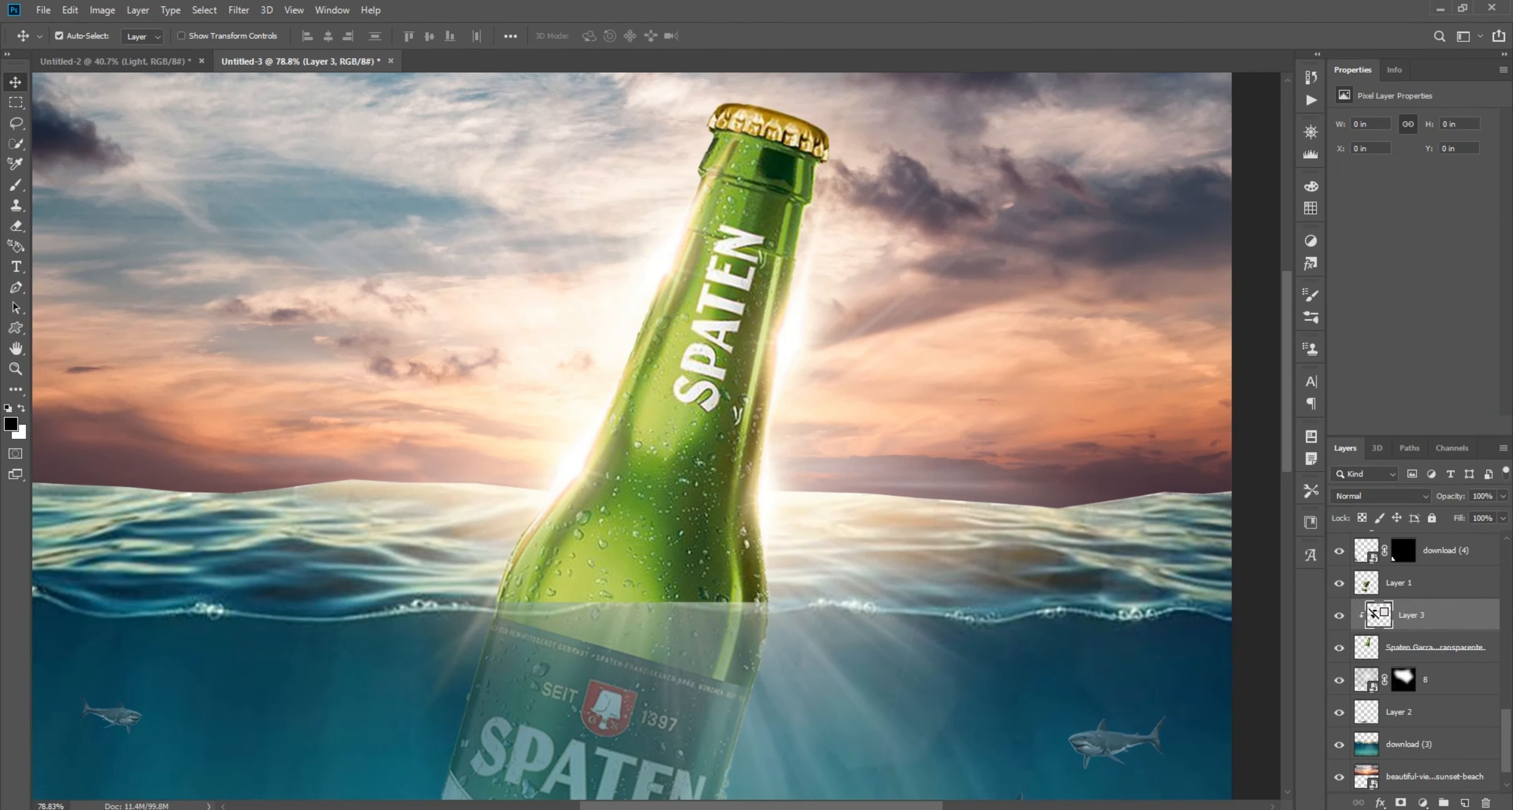
# Make white the foreground colour and set the clipped layer's blend mode to Screen.
pyautogui.click(10, 424)
pyautogui.click(1380, 496)
pyautogui.click(1352, 652)
# Paint soft white rim light along both edges of the bottle above the waterline.
pyautogui.press('b')
pyautogui.moveTo(849, 138); pyautogui.dragTo(792, 579)
pyautogui.moveTo(463, 573)
pyautogui.mouseDown()
pyautogui.moveTo(572, 459)
pyautogui.moveTo(709, 97)
pyautogui.mouseUp()
pyautogui.scroll(-4, 804, 264)
pyautogui.scroll(4, 745, 354)
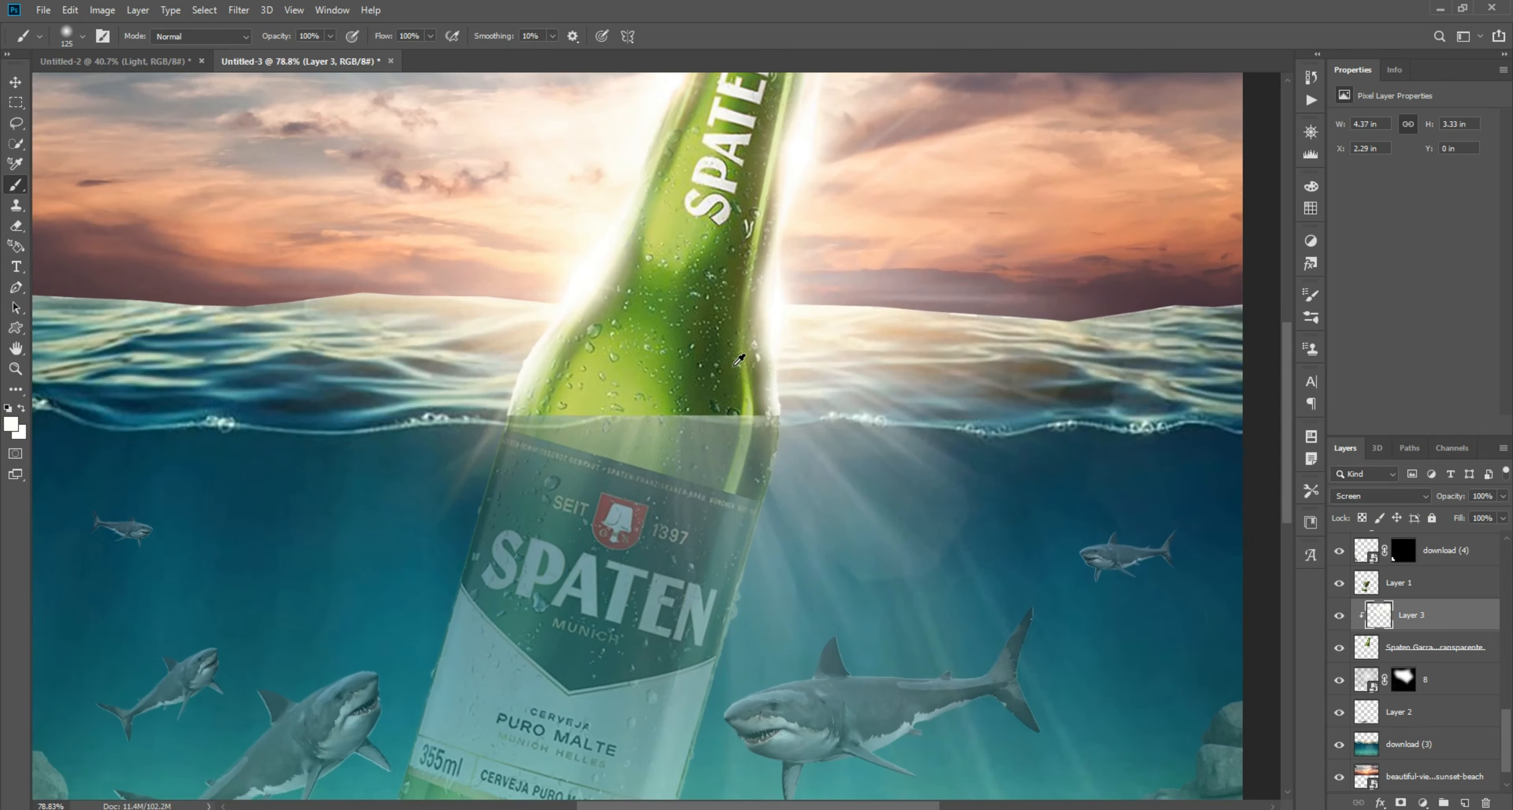
# Paint more white rim light down the bottle's right edge near the waterline on the clipped layer.
pyautogui.moveTo(737, 448); pyautogui.dragTo(778, 577)
pyautogui.scroll(-4, 778, 329)
pyautogui.scroll(2, 696, 353)
pyautogui.scroll(-4, 698, 349)
pyautogui.scroll(6, 741, 135)
# Add a Curves adjustment above the upper bottle layer and pull the highlight end of the curve down to darken it.
pyautogui.press('v')
pyautogui.click(1432, 647)
pyautogui.click(1423, 803)
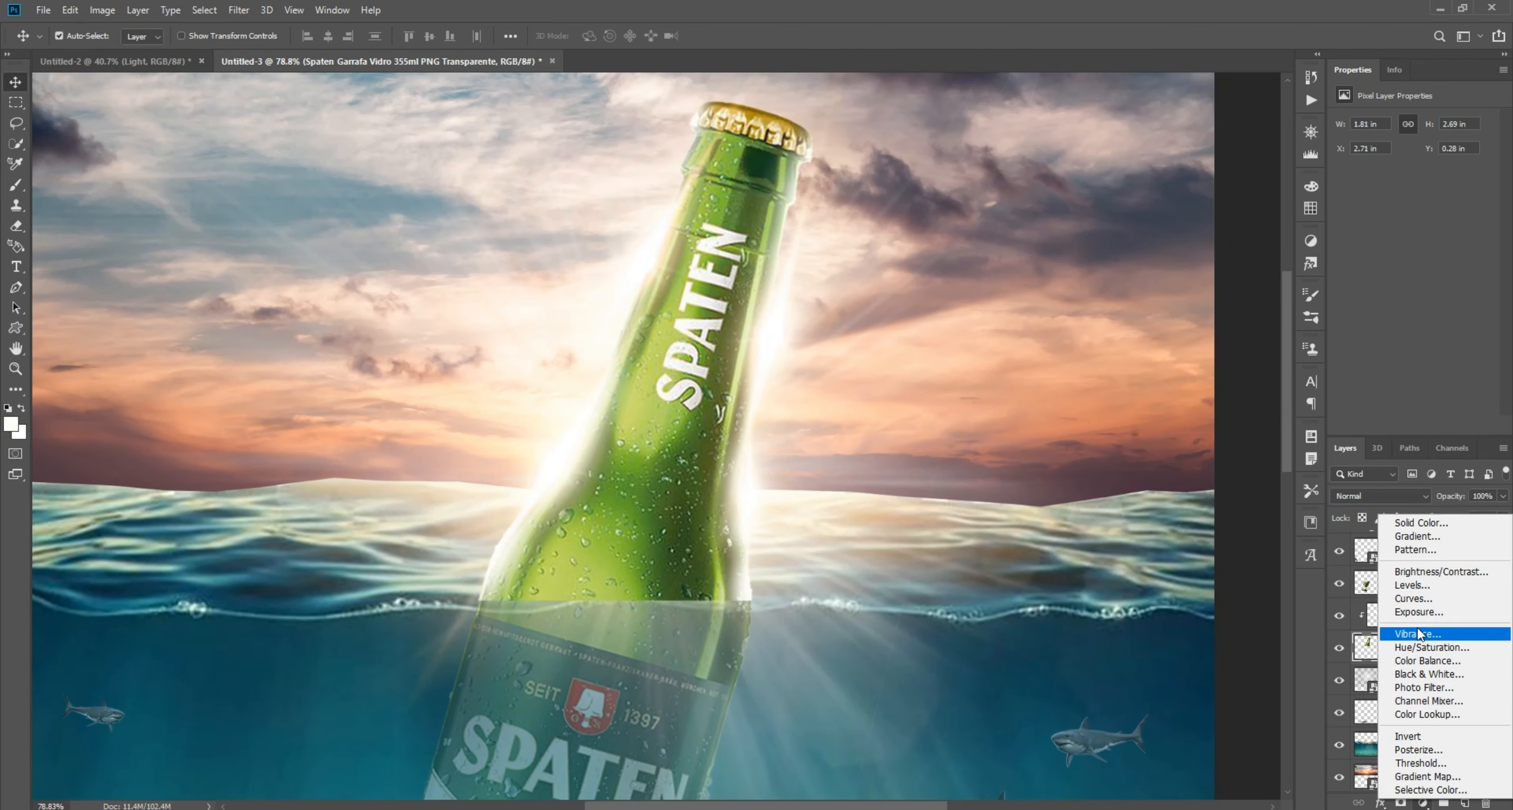
pyautogui.click(1415, 599)
pyautogui.moveTo(1486, 161); pyautogui.dragTo(1487, 198)
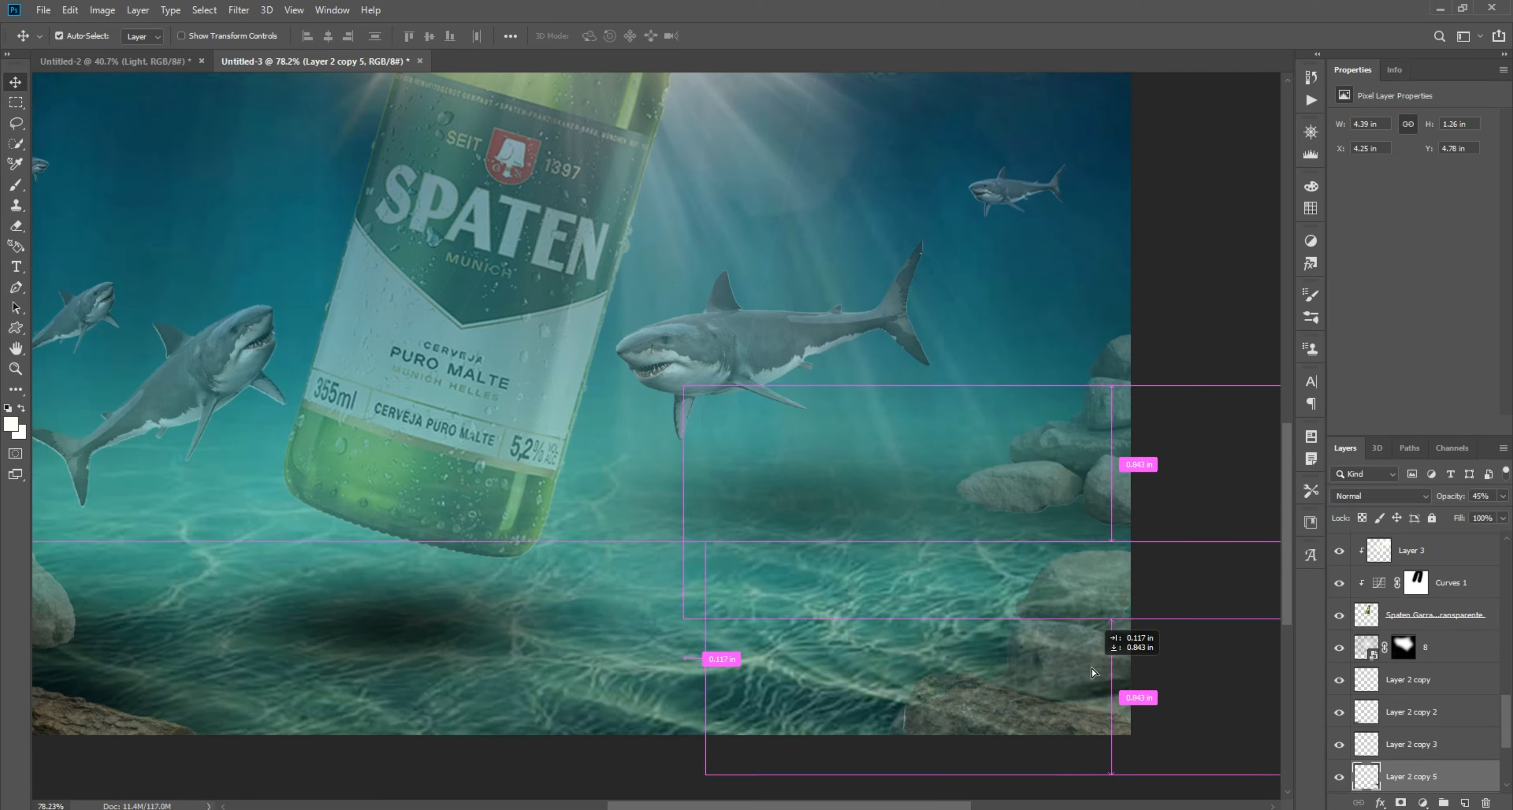
# Position the shadow copy on the seabed beside the left rocks and lower its opacity.
pyautogui.hotkey('ctrl', '0')
pyautogui.moveTo(482, 623); pyautogui.dragTo(507, 601)
pyautogui.scroll(5, 491, 611)
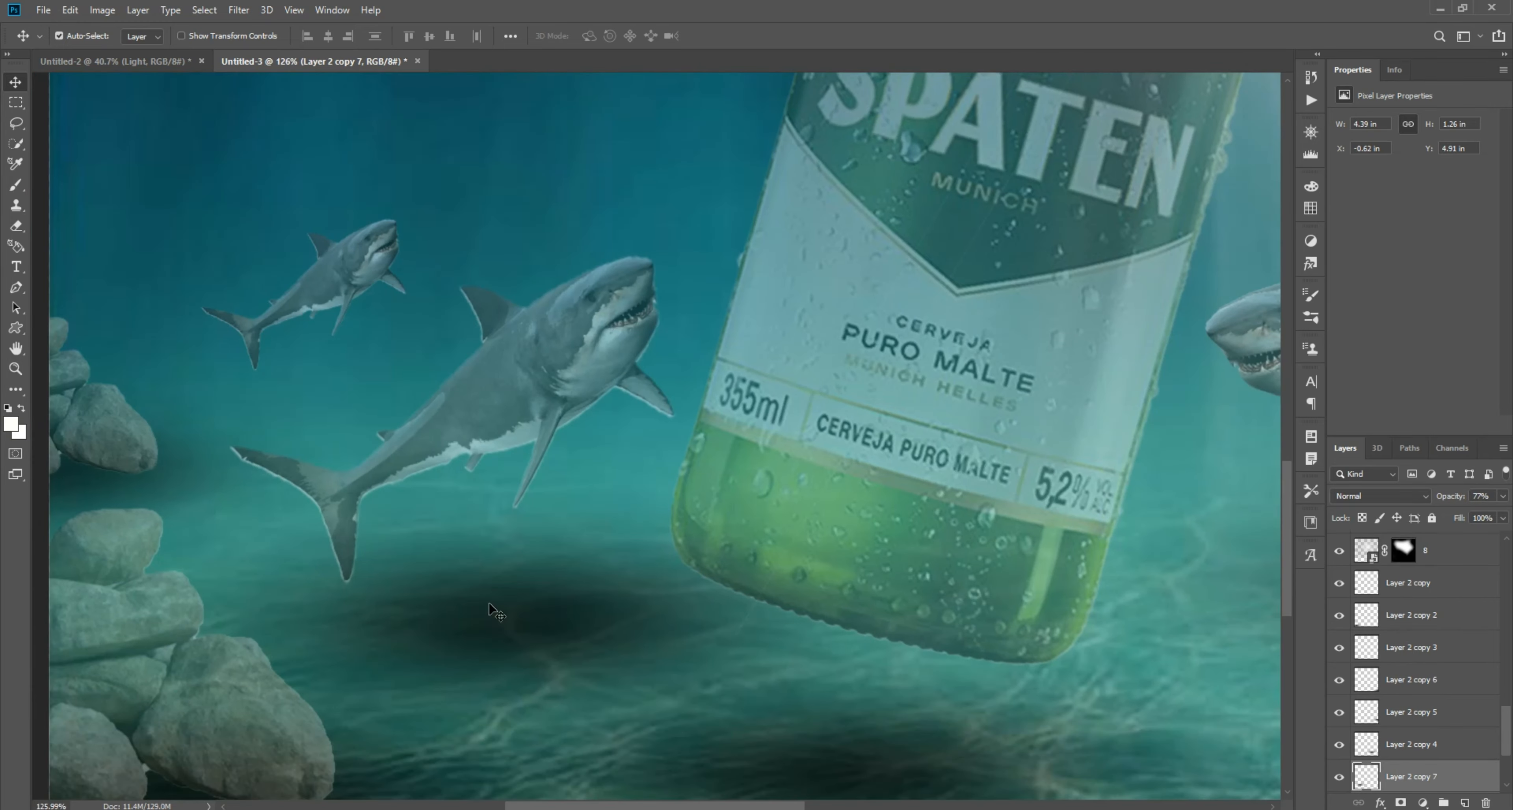
pyautogui.click(1504, 497)
pyautogui.moveTo(1488, 510); pyautogui.dragTo(1464, 511)
pyautogui.hotkey('ctrl', '0')
pyautogui.click(1085, 507)
# Duplicate the seabed shadow and place the copy by the rocks on the opposite side.
pyautogui.scroll(3, 913, 693)
pyautogui.keyDown('alt'); pyautogui.moveTo(357, 761); pyautogui.dragTo(990, 652); pyautogui.keyUp('alt')
pyautogui.hotkey('ctrl', '0')
pyautogui.scroll(5, 905, 665)
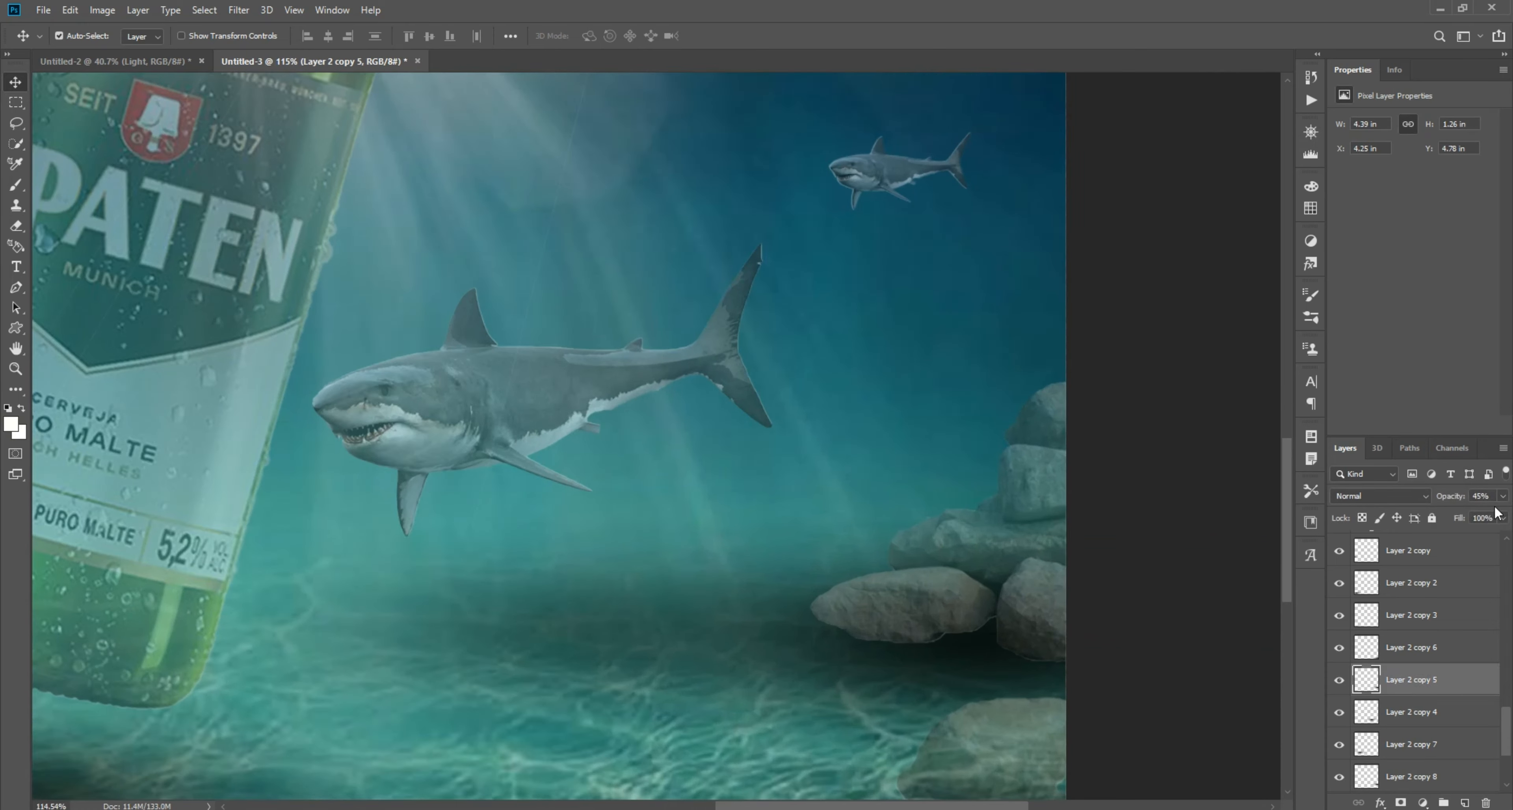
pyautogui.click(1152, 514)
pyautogui.scroll(-11, 663, 471)
pyautogui.scroll(1, 1003, 593)
pyautogui.scroll(1, 813, 506)
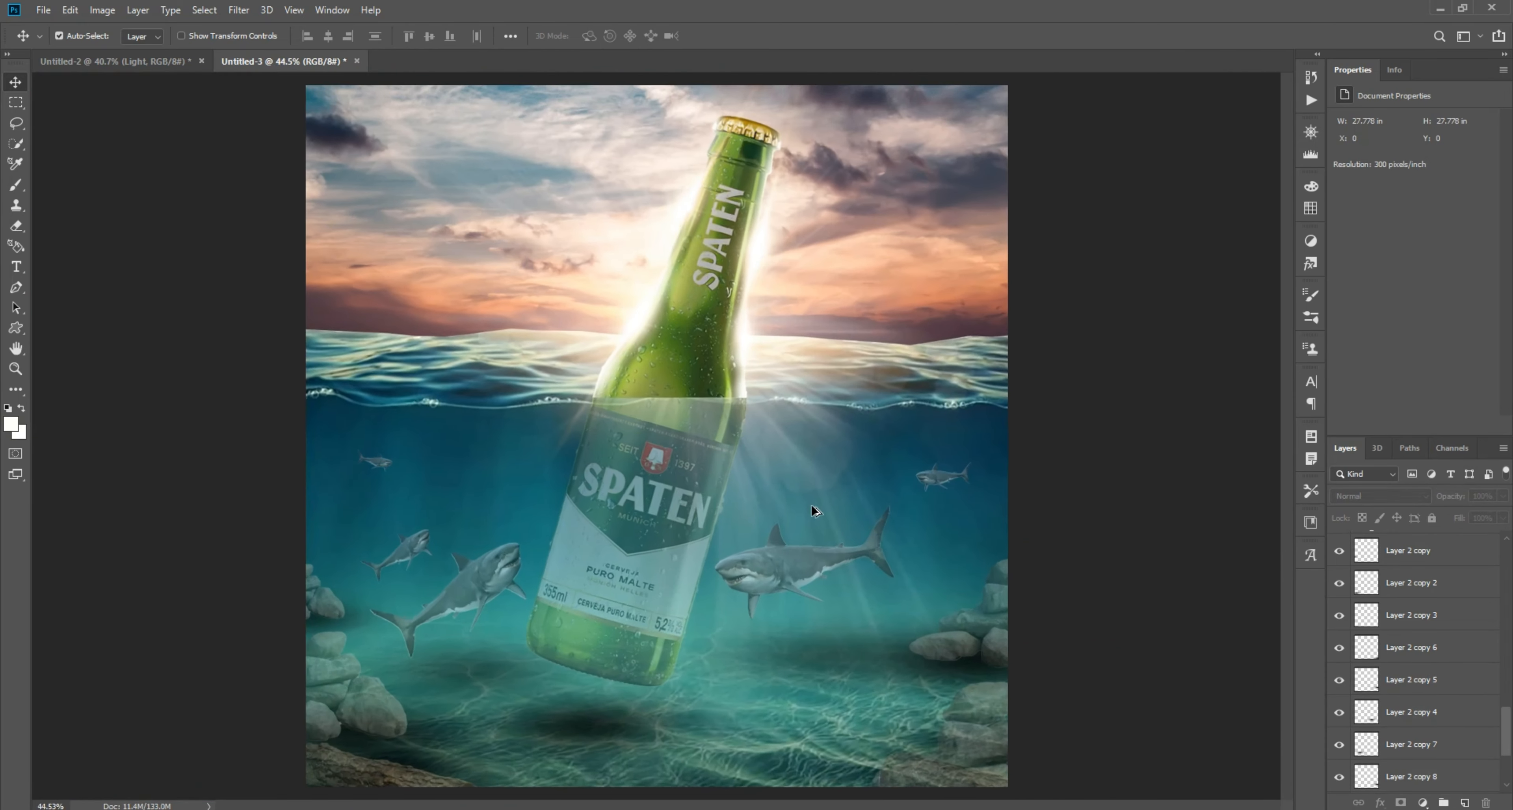
# Add a Brightness/Contrast adjustment at the top of the layer stack and raise its brightness slightly.
pyautogui.click(1422, 803)
pyautogui.click(1404, 588)
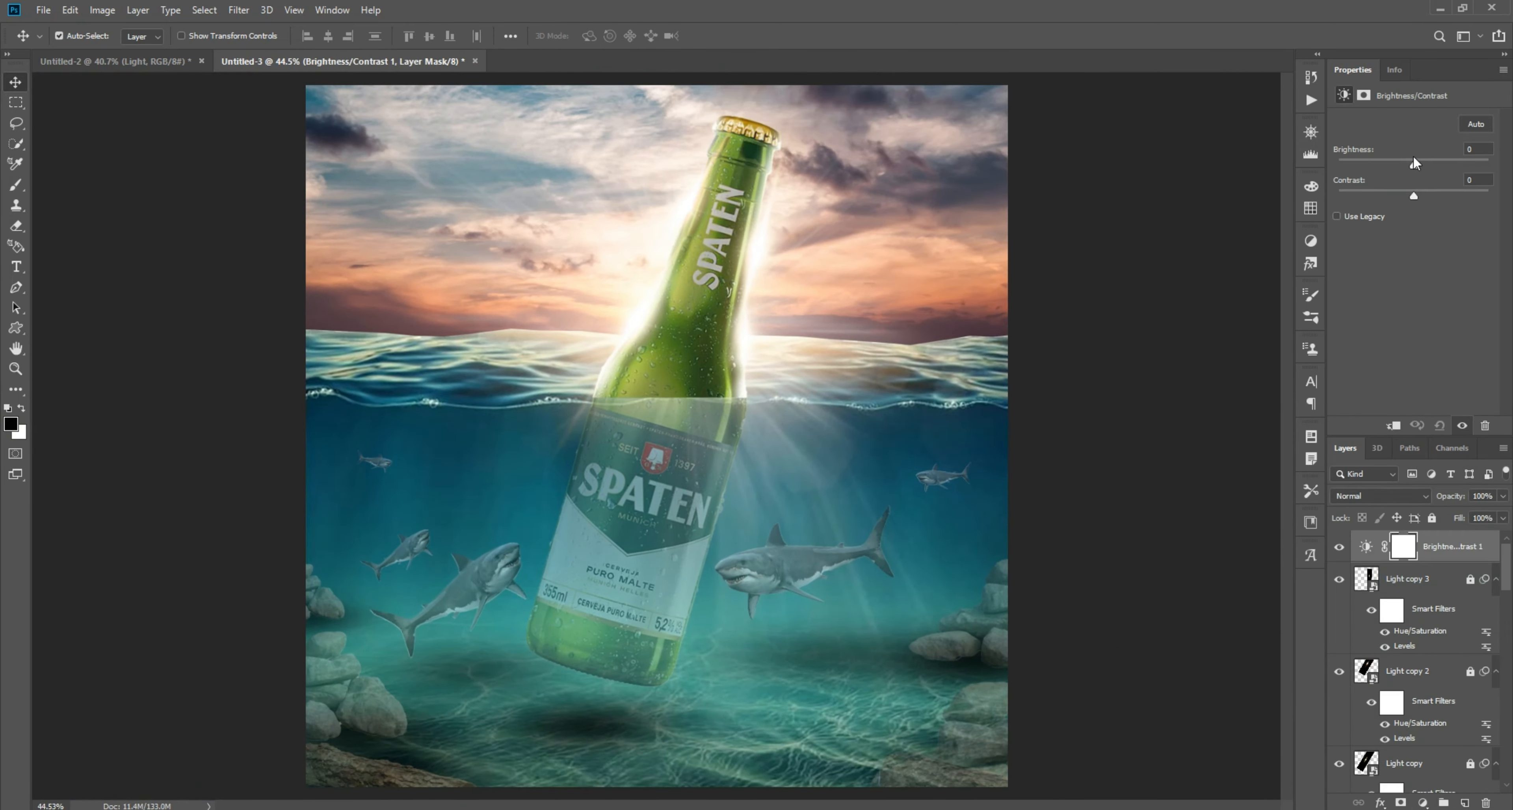
pyautogui.moveTo(1414, 165); pyautogui.dragTo(1427, 168)
# Invert the Brightness/Contrast mask and paint white on it over the bottle and the lit areas around it.
pyautogui.hotkey('ctrl', 'i')
pyautogui.press('b')
pyautogui.press('x')
pyautogui.moveTo(693, 264)
pyautogui.mouseDown()
pyautogui.moveTo(592, 504)
pyautogui.moveTo(720, 610)
pyautogui.moveTo(770, 563)
pyautogui.moveTo(940, 512)
pyautogui.mouseUp()
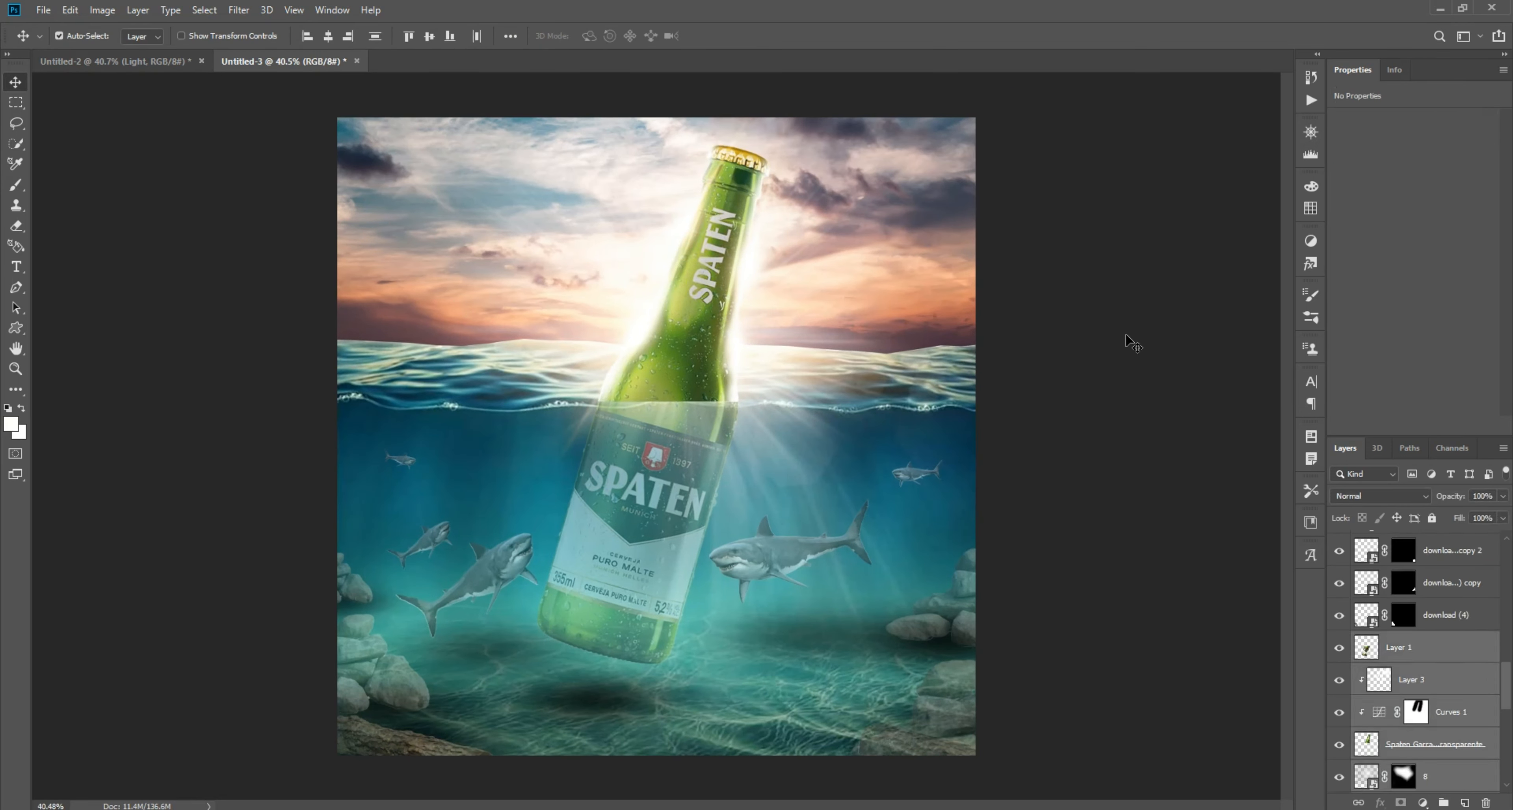
# Add a Hue/Saturation adjustment above all layers and raise its hue and saturation slightly.
pyautogui.click(1422, 803)
pyautogui.click(1404, 661)
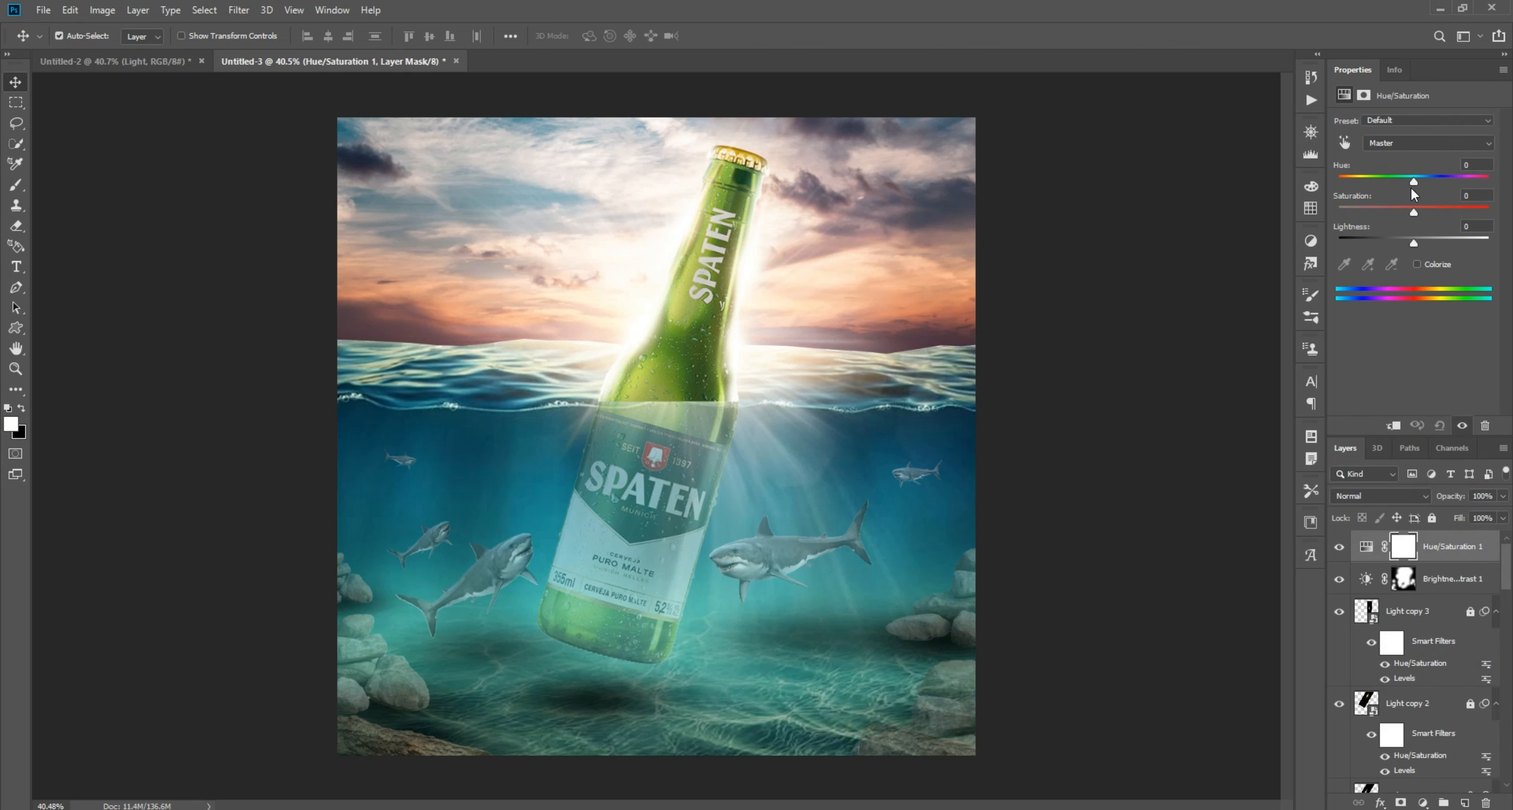
pyautogui.moveTo(1411, 187)
pyautogui.mouseDown()
pyautogui.moveTo(1428, 187)
pyautogui.moveTo(1401, 189)
pyautogui.moveTo(1423, 211)
pyautogui.moveTo(1391, 212)
pyautogui.moveTo(1419, 212)
pyautogui.mouseUp()
# Add a new top layer and darken the image's bottom edge with dark-to-transparent linear gradients drawn upward.
pyautogui.click(1465, 803)
pyautogui.click(15, 389)
pyautogui.click(103, 750)
pyautogui.scroll(-3, 652, 728)
pyautogui.moveTo(652, 737); pyautogui.dragTo(655, 581)
pyautogui.moveTo(657, 724); pyautogui.dragTo(657, 580)
pyautogui.moveTo(658, 709); pyautogui.dragTo(658, 594)
# Extend the vignette with dark gradients drawn inward from the image's left, right and top edges.
pyautogui.moveTo(356, 410); pyautogui.dragTo(536, 409)
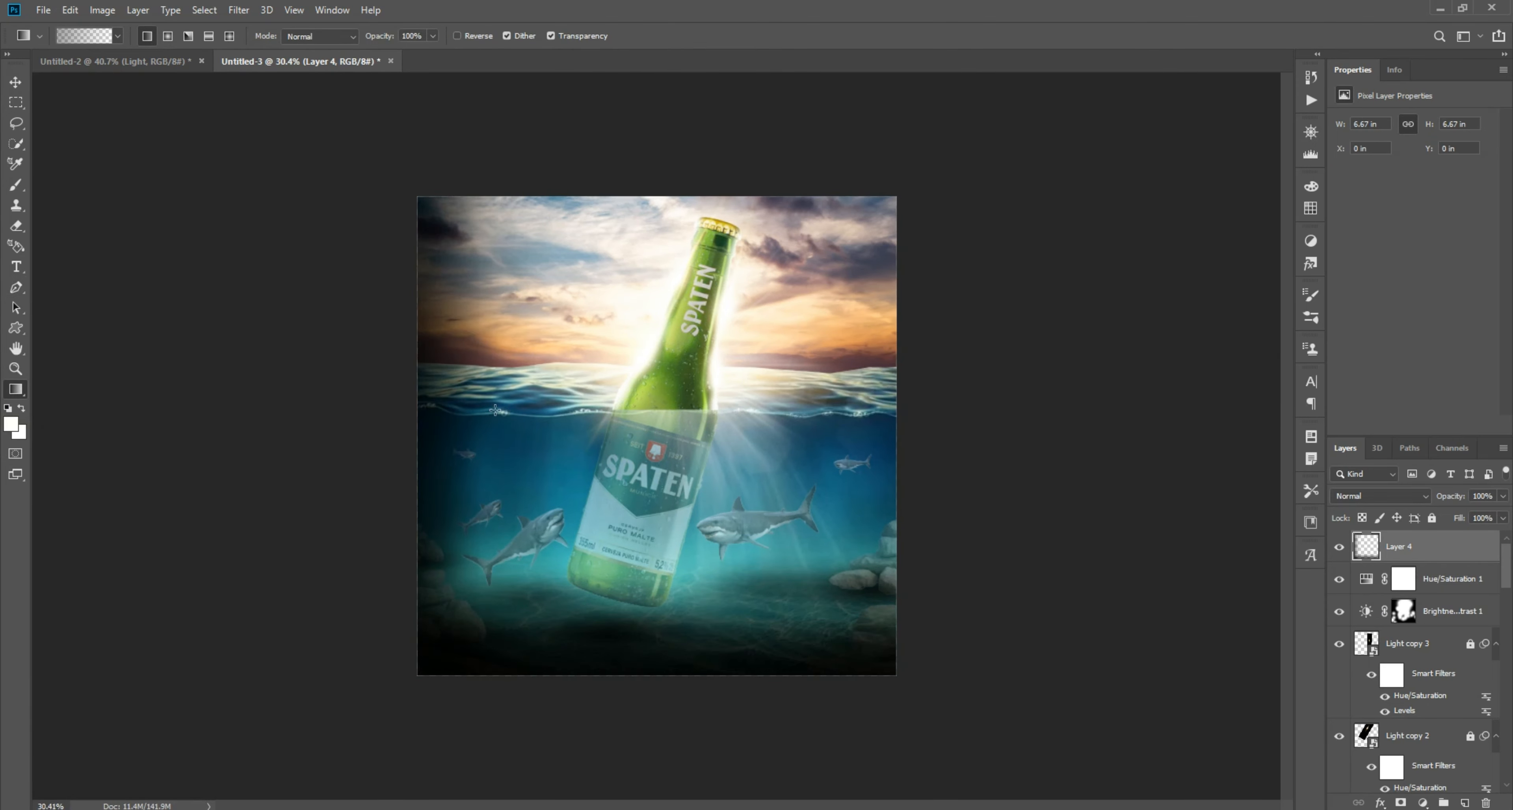
pyautogui.moveTo(971, 401); pyautogui.dragTo(805, 401)
pyautogui.moveTo(658, 163); pyautogui.dragTo(660, 223)
pyautogui.moveTo(659, 155); pyautogui.dragTo(663, 250)
pyautogui.scroll(4, 727, 327)
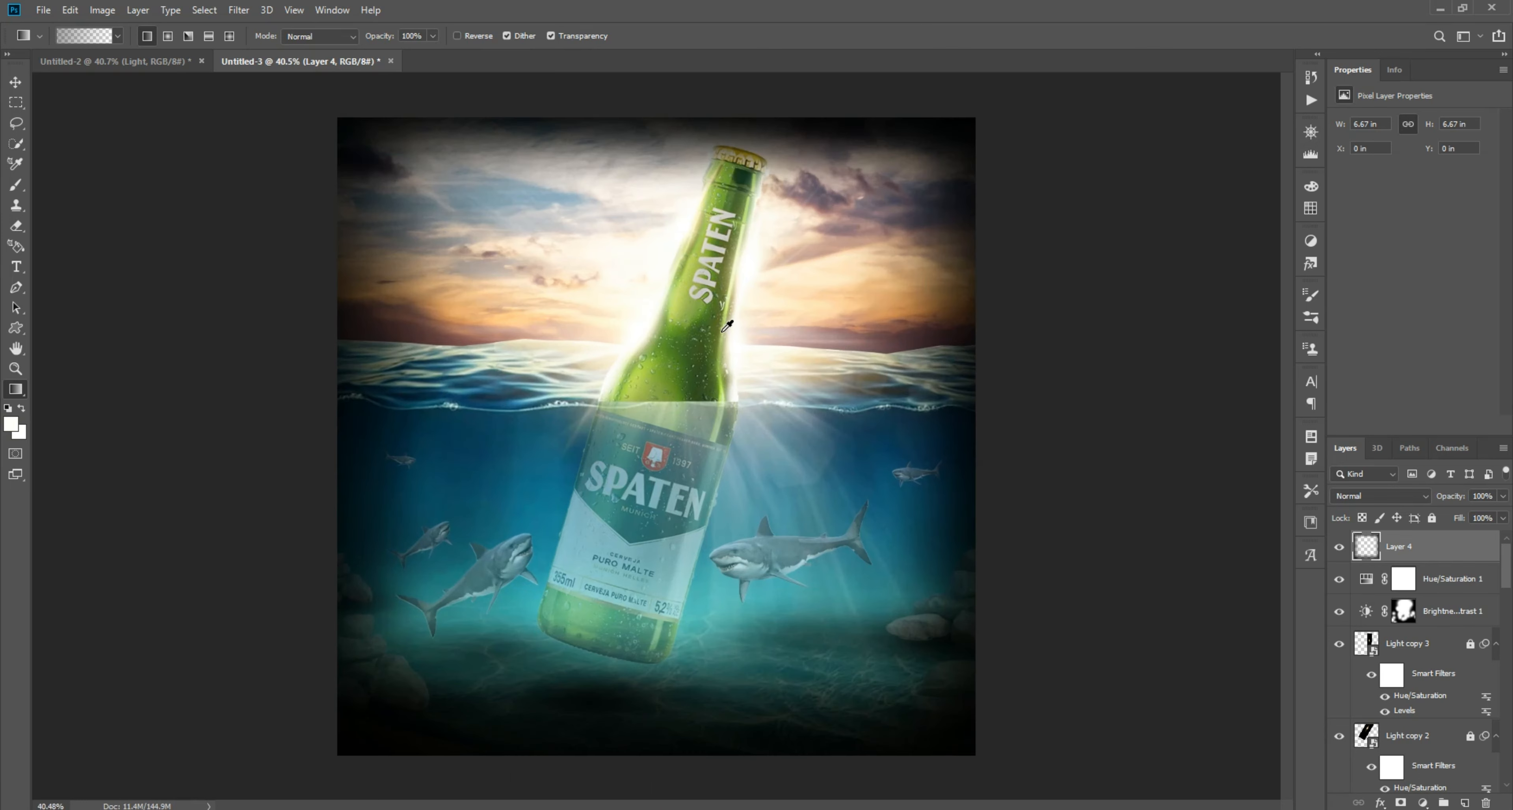
# Deepen the vignette with further short dark gradients along the left, bottom and right image edges.
pyautogui.moveTo(255, 420); pyautogui.dragTo(400, 411)
pyautogui.scroll(-3, 587, 499)
pyautogui.moveTo(659, 700); pyautogui.dragTo(659, 658)
pyautogui.scroll(1, 764, 528)
pyautogui.moveTo(990, 433); pyautogui.dragTo(921, 432)
pyautogui.scroll(2, 921, 432)
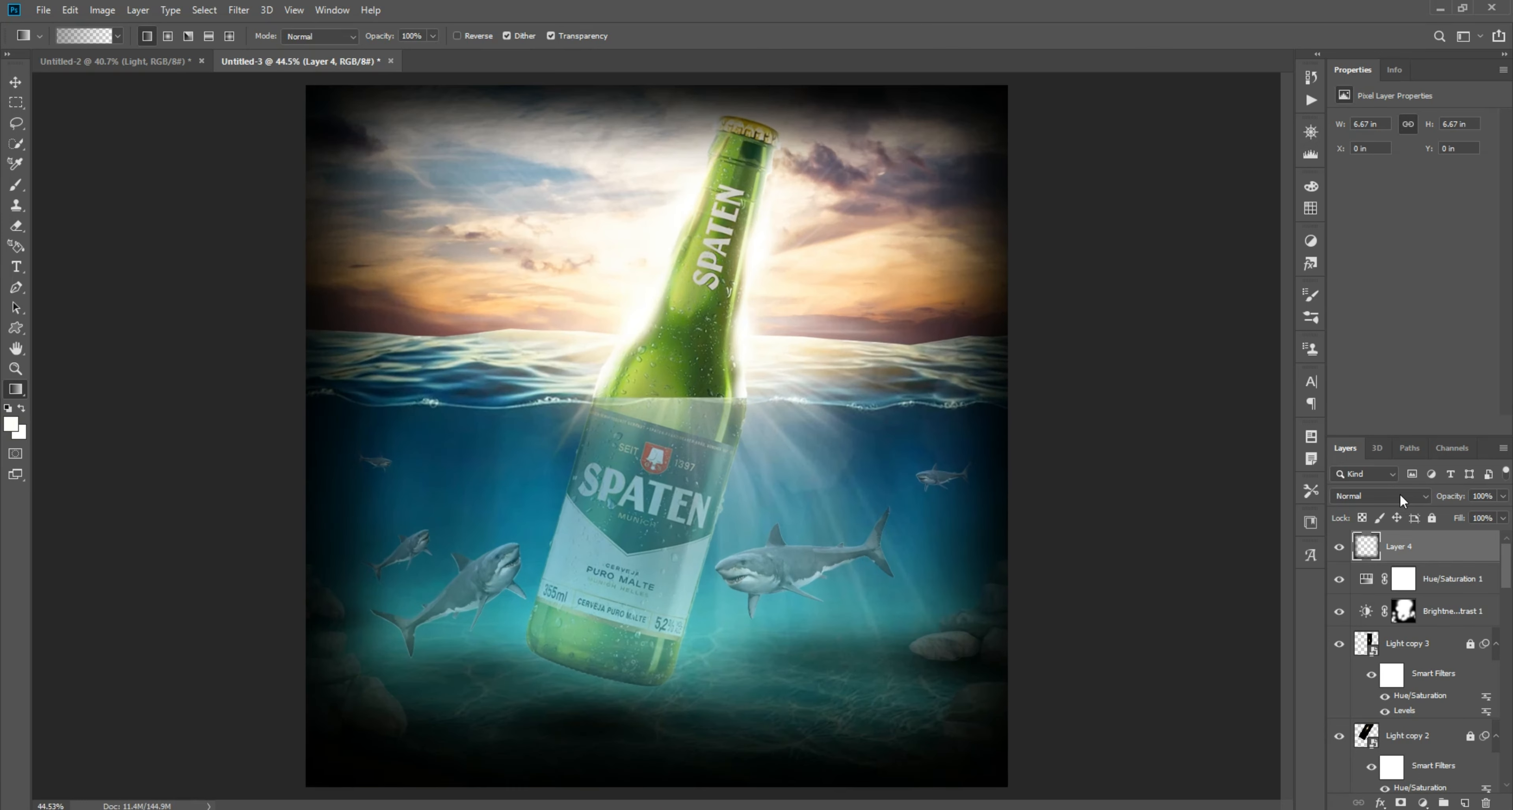
# Lower the opacity of the vignette layer to soften the dark edges.
pyautogui.click(1503, 497)
pyautogui.moveTo(1504, 514); pyautogui.dragTo(1481, 510)
pyautogui.click(1173, 504)
# Add a Color Balance adjustment with midtones at Cyan–Red +42, Magenta–Green -3 and Yellow–Blue -17.
pyautogui.click(1423, 803)
pyautogui.click(1439, 623)
pyautogui.moveTo(1394, 157); pyautogui.dragTo(1416, 157)
pyautogui.moveTo(1394, 182); pyautogui.dragTo(1383, 209)
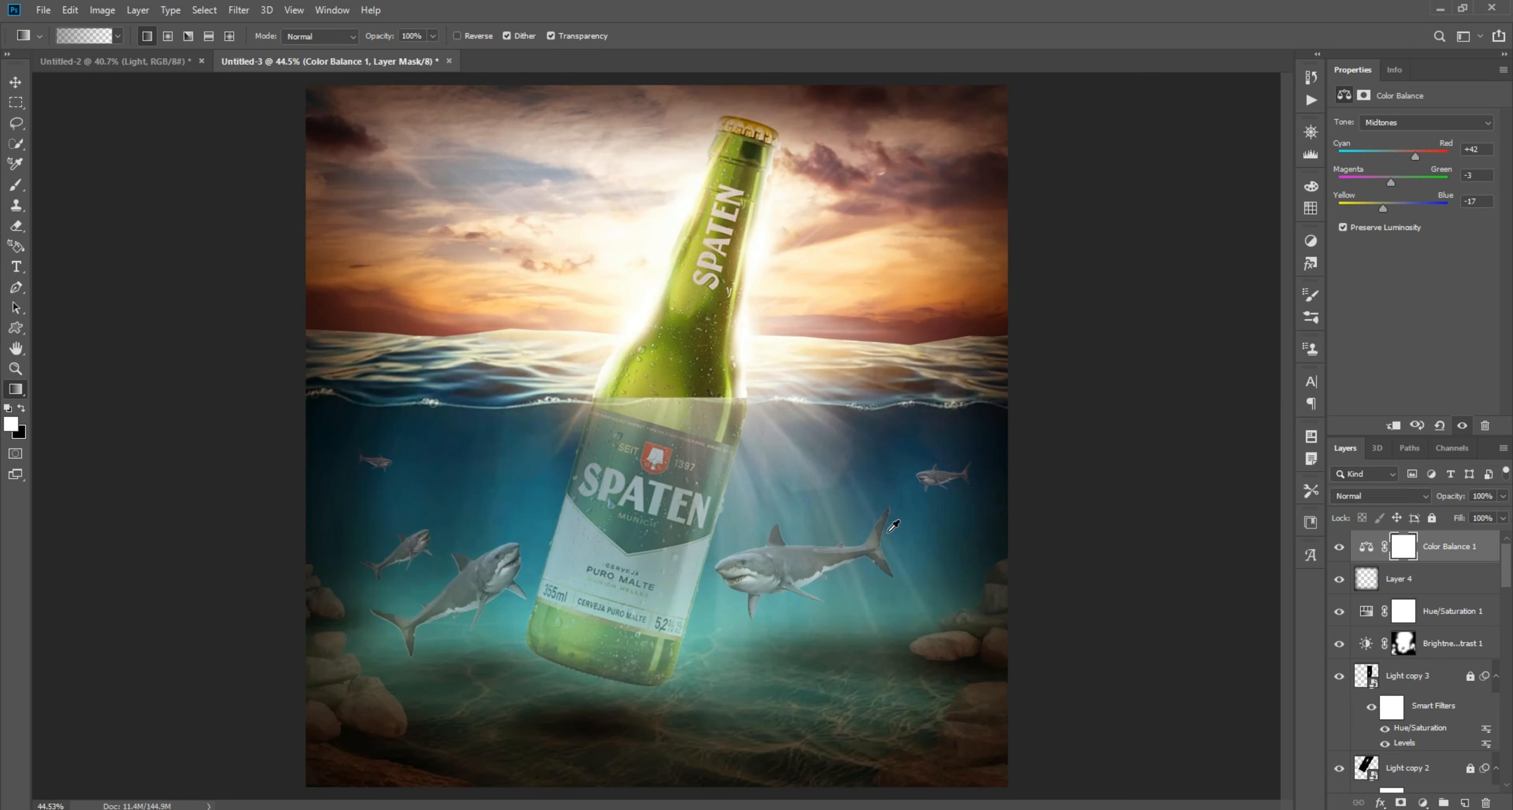
# Switch the Color Balance adjustment to another tonal range and fine-tune its magenta–green balance.
pyautogui.click(1426, 122)
pyautogui.click(1405, 137)
pyautogui.moveTo(1392, 183)
pyautogui.mouseDown()
pyautogui.moveTo(1384, 197)
pyautogui.moveTo(1394, 183)
pyautogui.mouseUp()
pyautogui.press('v')
# Add a Photo Filter adjustment above all layers and lower its density.
pyautogui.click(1422, 803)
pyautogui.click(1439, 658)
pyautogui.moveTo(1376, 187); pyautogui.dragTo(1355, 187)
pyautogui.click(1157, 350)
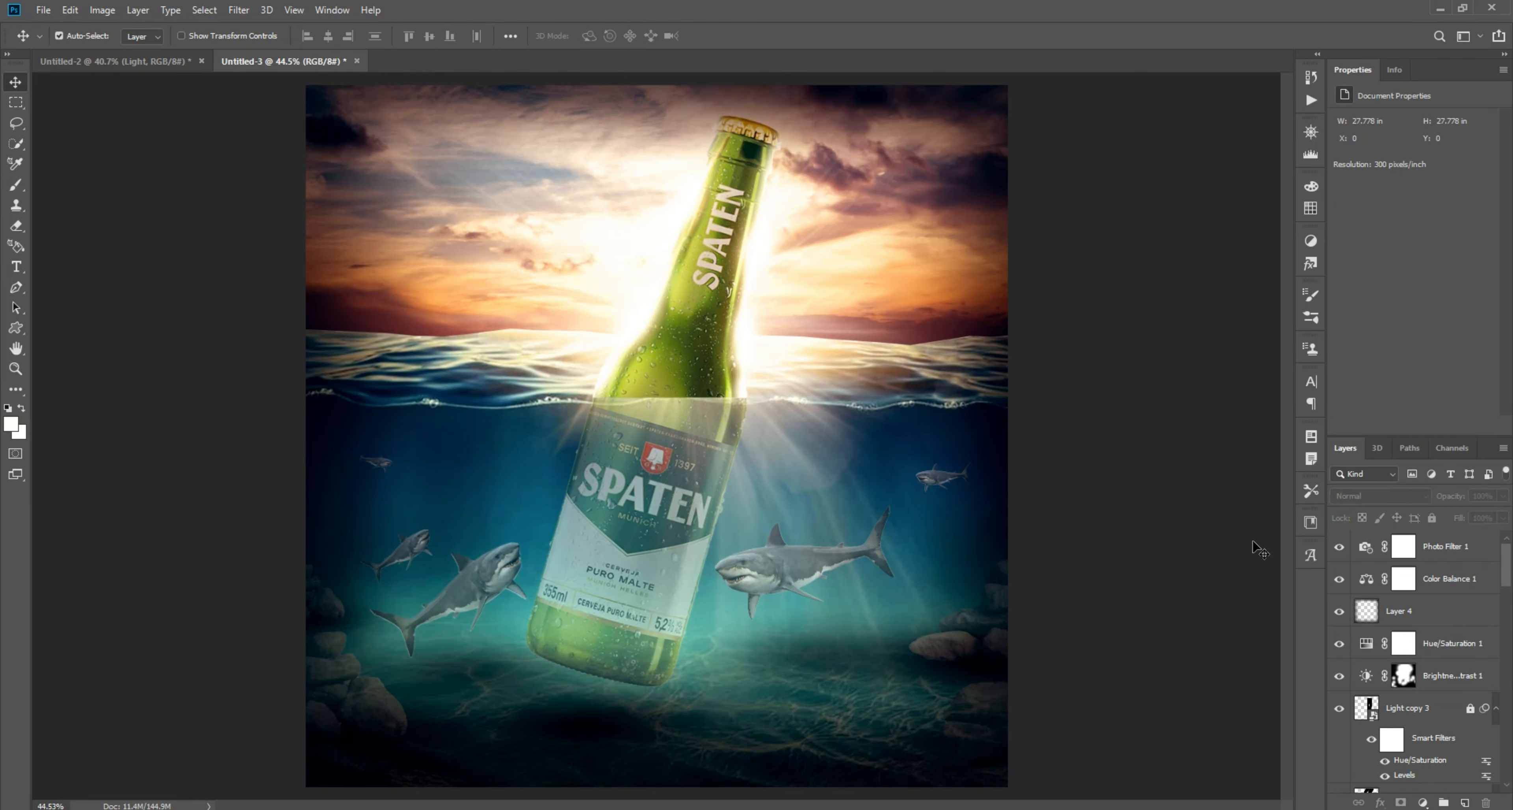
# Add a Hue/Saturation adjustment above the seabed shadow layer Layer 2 copy 4, with hue -12 and saturation -21.
pyautogui.click(883, 682)
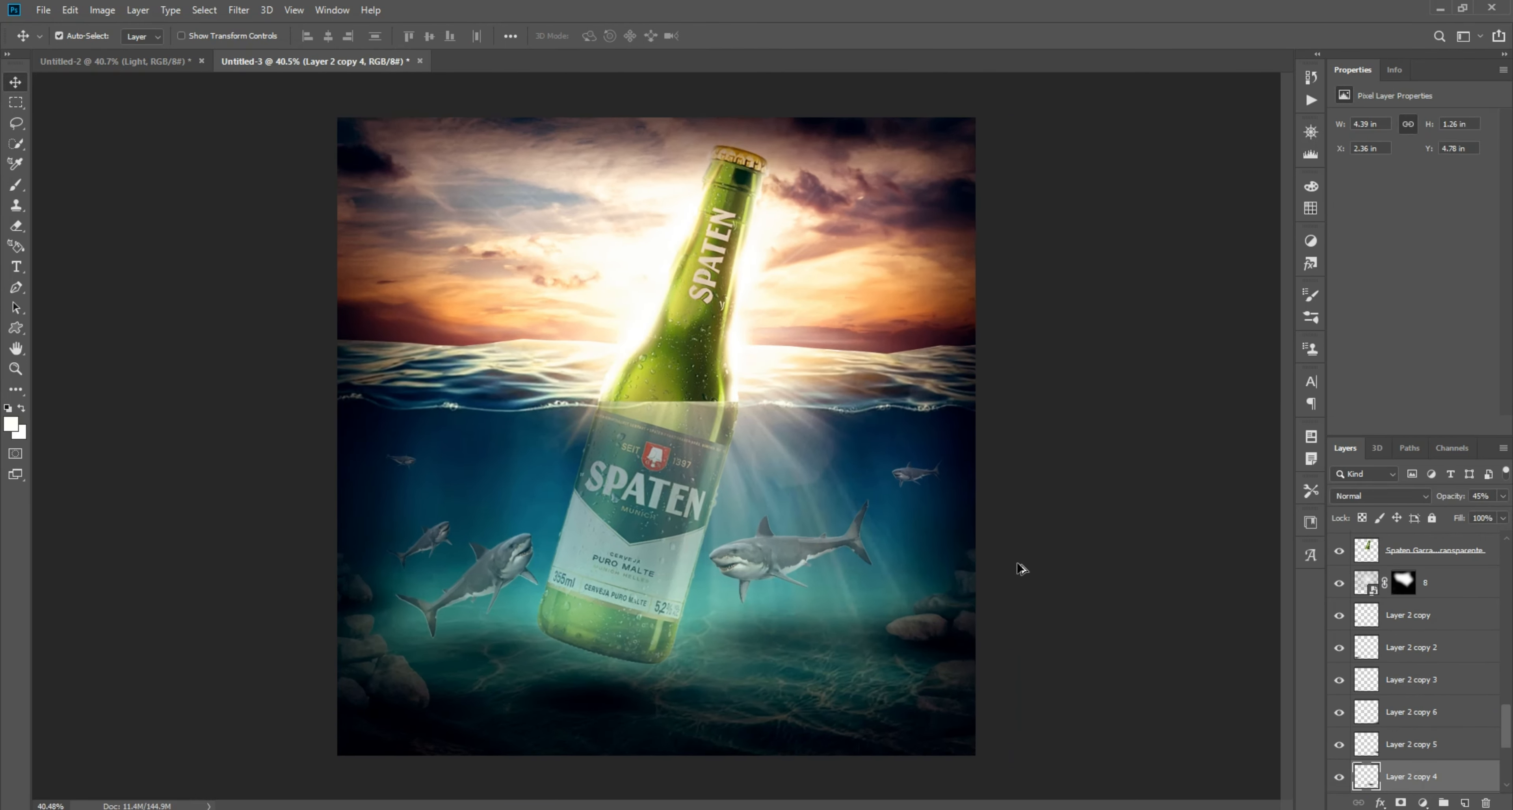
pyautogui.click(1423, 803)
pyautogui.click(1442, 604)
pyautogui.moveTo(1414, 213); pyautogui.dragTo(1391, 212)
pyautogui.moveTo(1414, 182); pyautogui.dragTo(1396, 212)
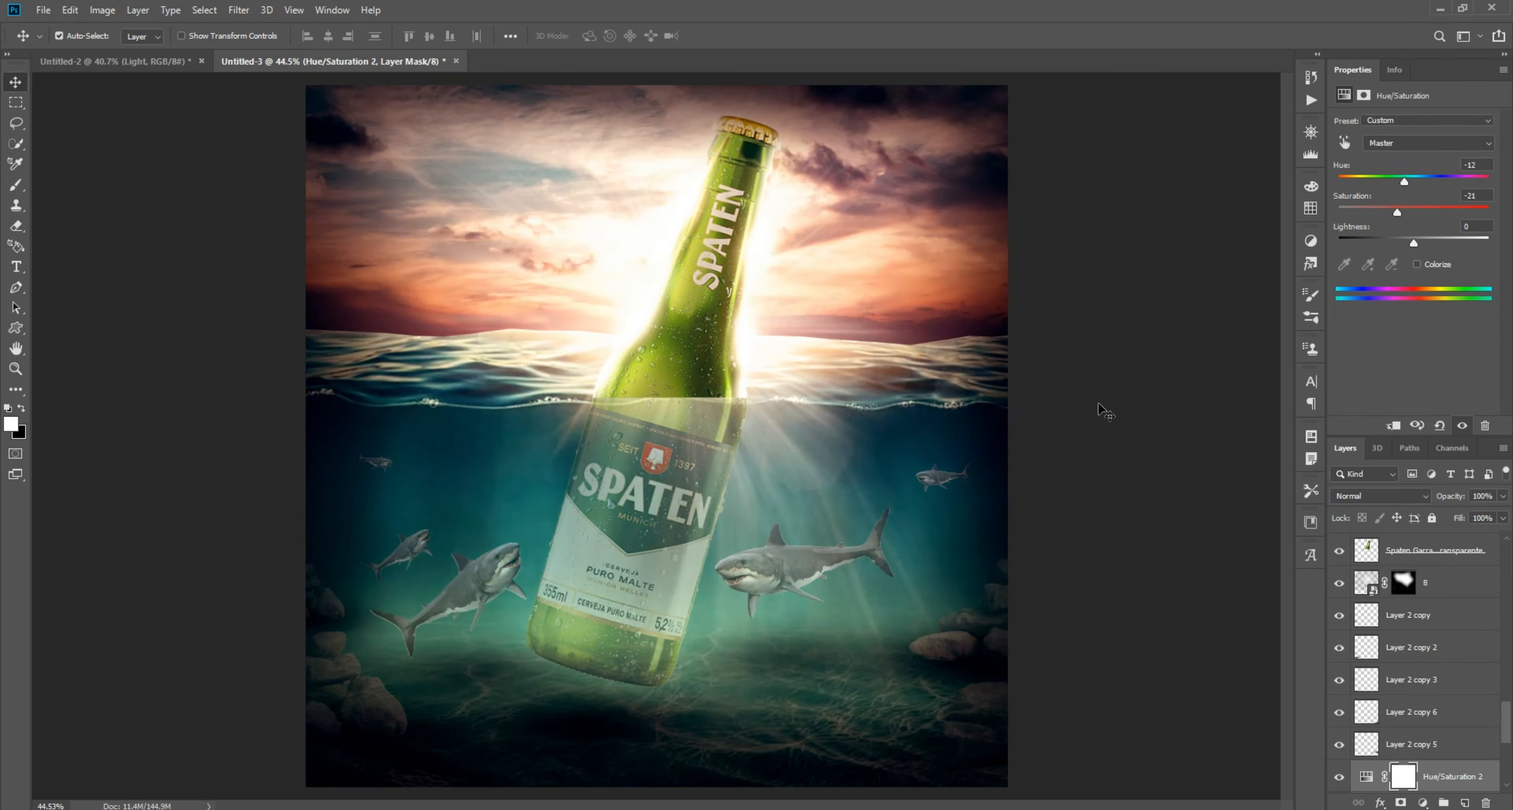
pyautogui.click(1054, 464)
pyautogui.scroll(3, 1337, 573)
pyautogui.scroll(-2, 1338, 578)
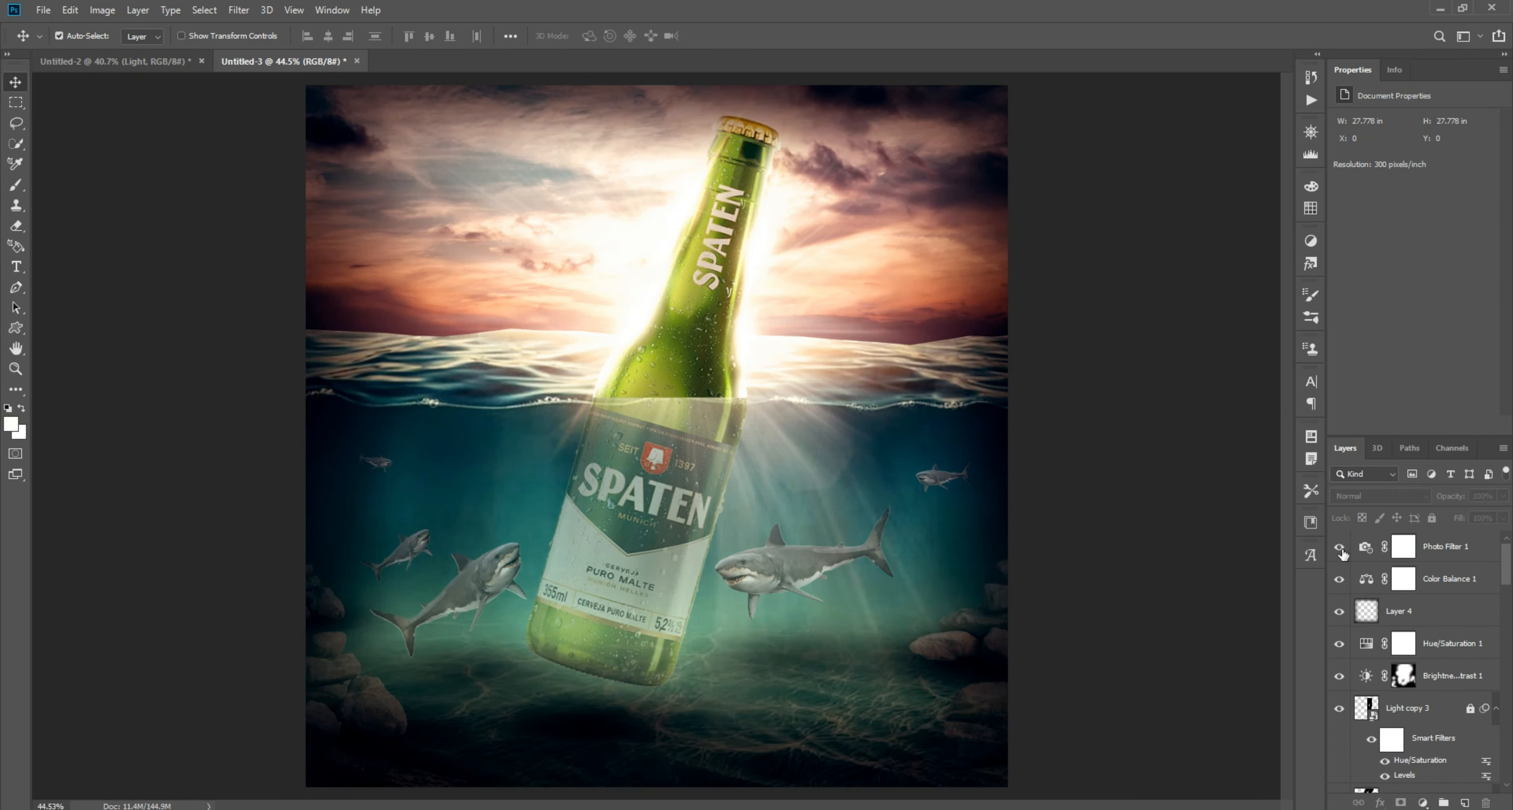